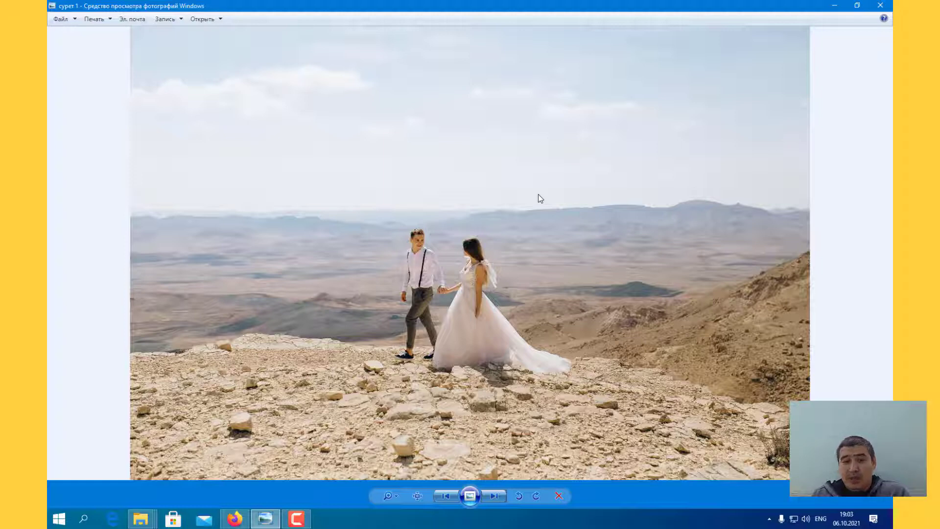
# Step: Look through the before-and-after example photos from сурет 1 to сурет 22
pyautogui.press('Right')
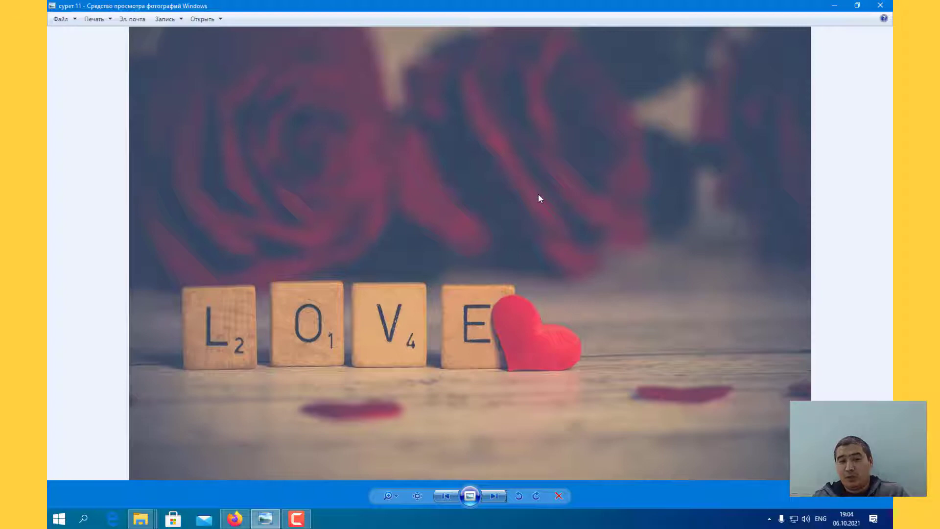
pyautogui.press('Right')
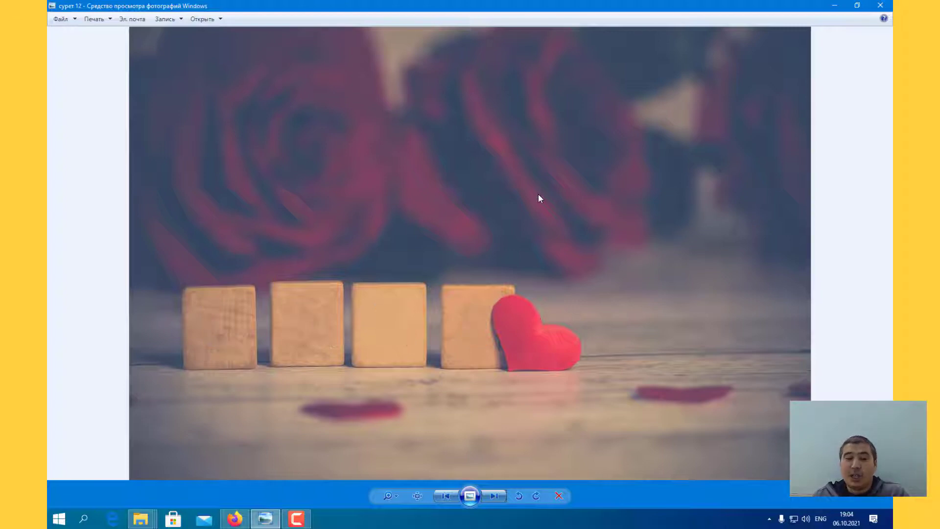
pyautogui.press('Right')
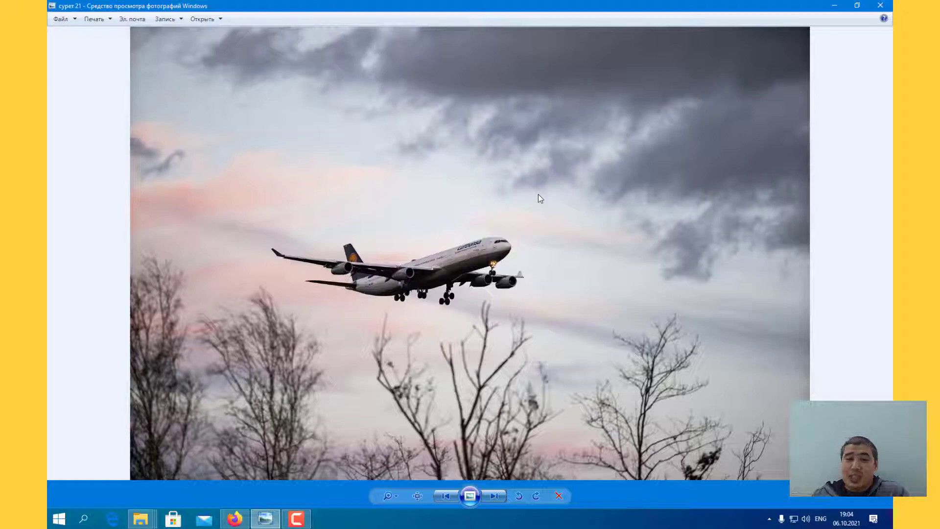
pyautogui.press('Right')
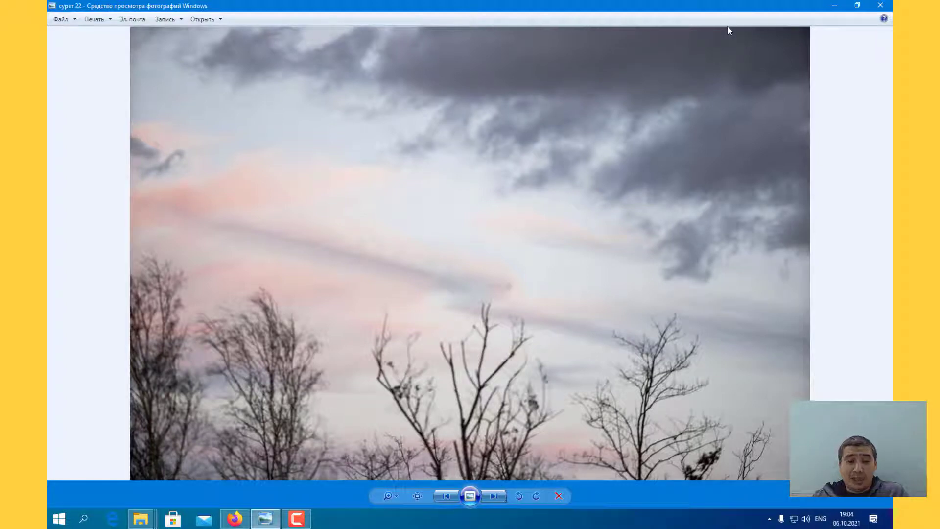
# Step: Launch the Inpaint program
pyautogui.click(66, 522)
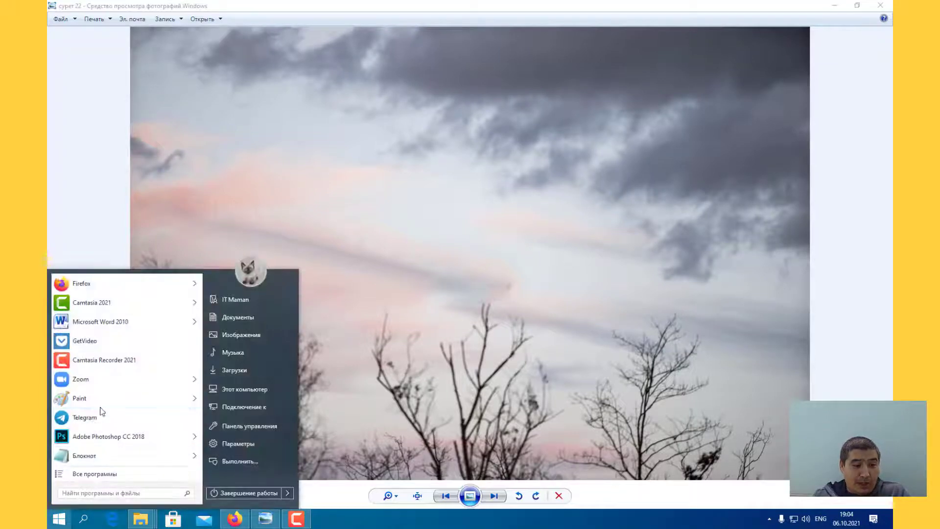
pyautogui.click(96, 475)
pyautogui.scroll(-1, 116, 438)
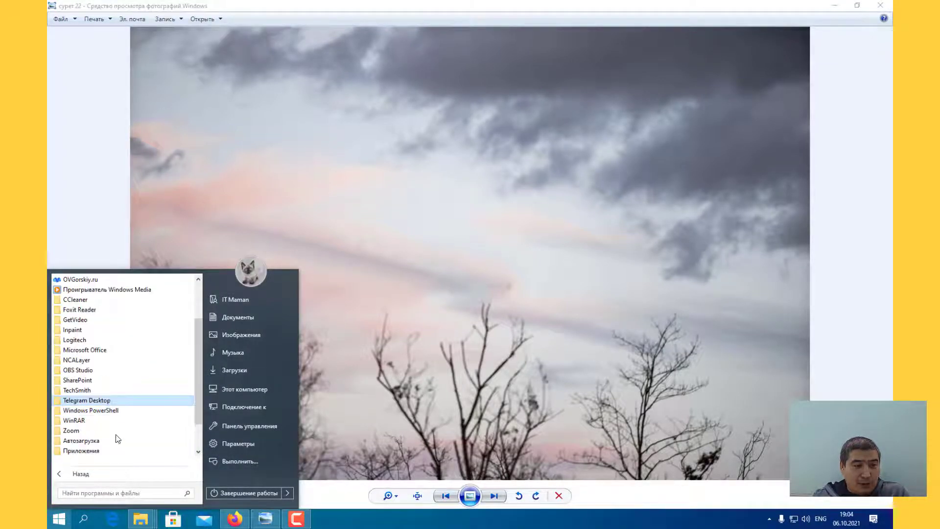
pyautogui.click(83, 330)
pyautogui.click(81, 341)
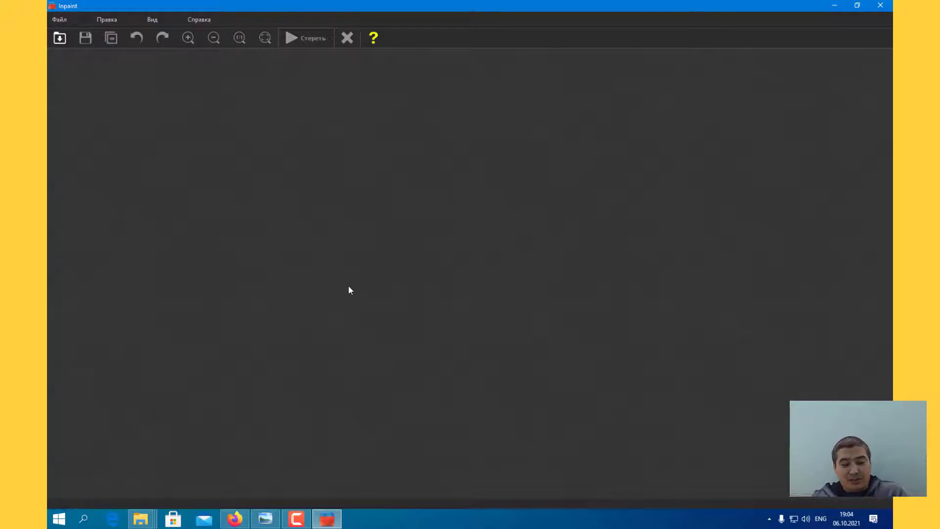
# Step: Open the монтажга folder on the desktop, browse its photos from сурет 1 to сурет 21, and close the viewer
pyautogui.press('super+d')
pyautogui.doubleClick(489, 364)
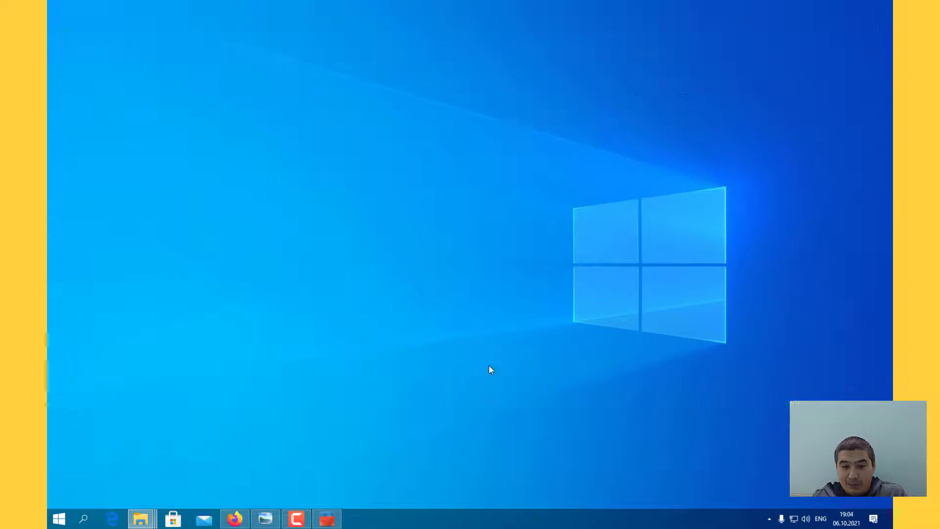
pyautogui.click(749, 143)
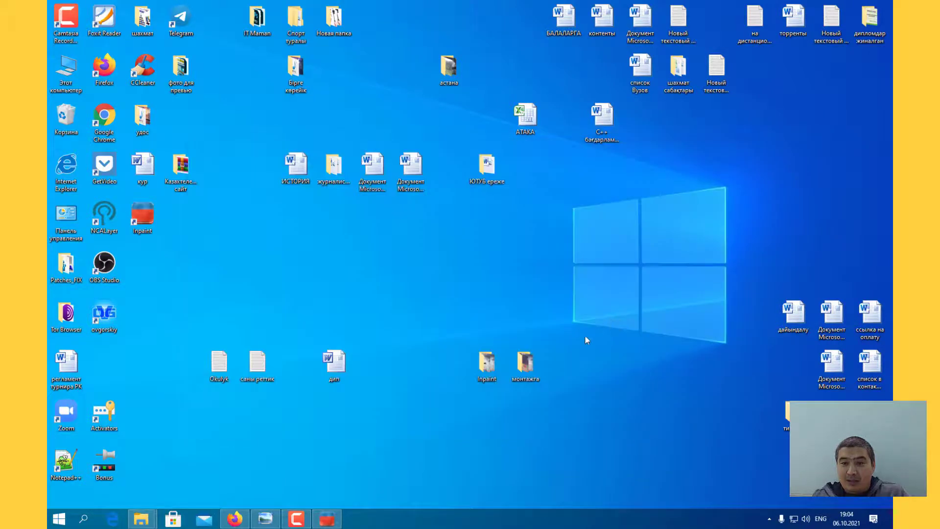
pyautogui.doubleClick(523, 370)
pyautogui.click(726, 147)
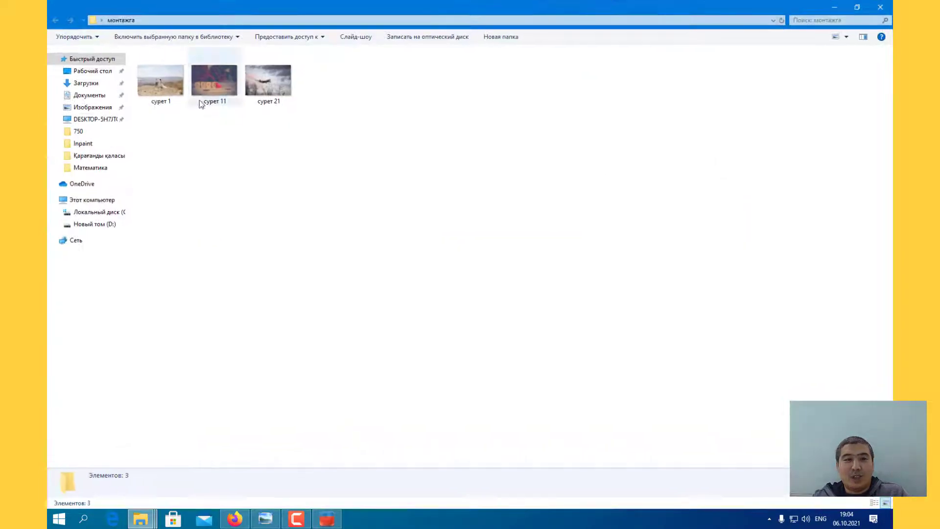
pyautogui.doubleClick(172, 87)
pyautogui.press('Right')
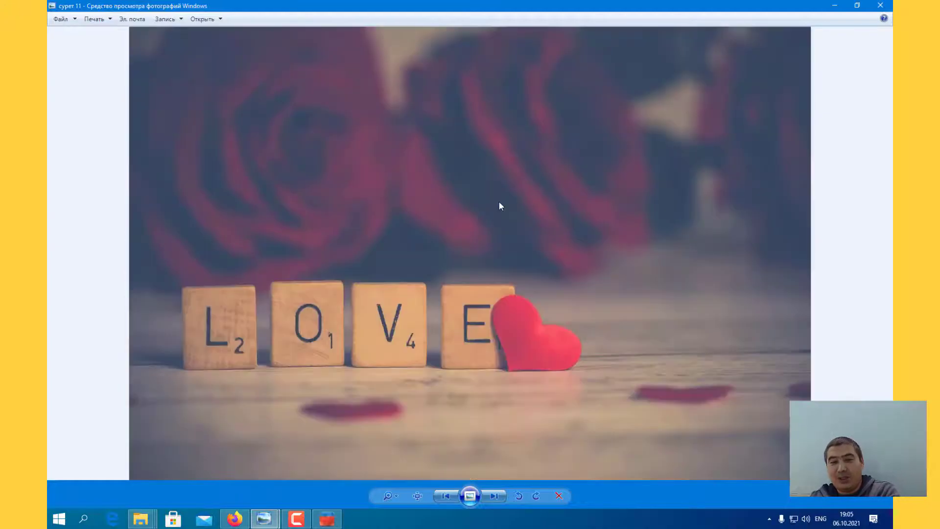
pyautogui.press('Right')
pyautogui.click(880, 6)
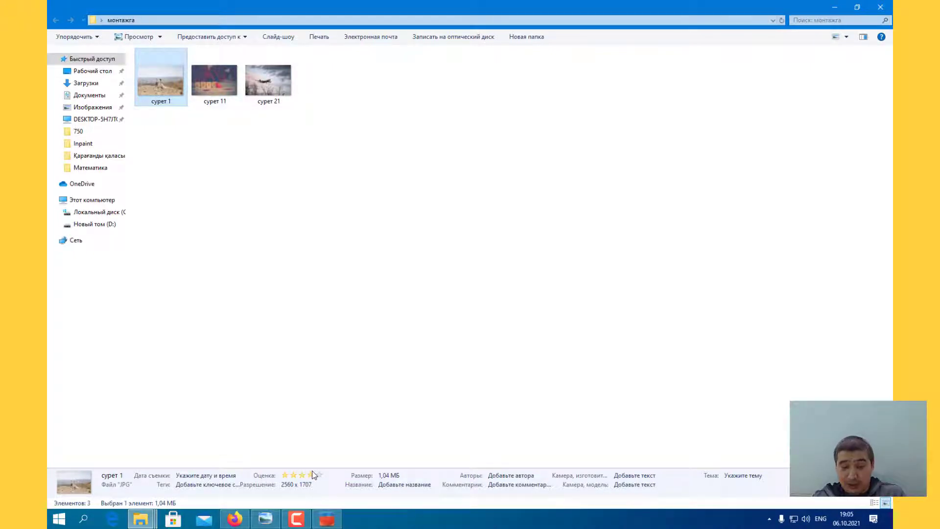
# Step: Switch to Inpaint and open the photo сурет 1 from the монтажга folder on the desktop
pyautogui.click(332, 510)
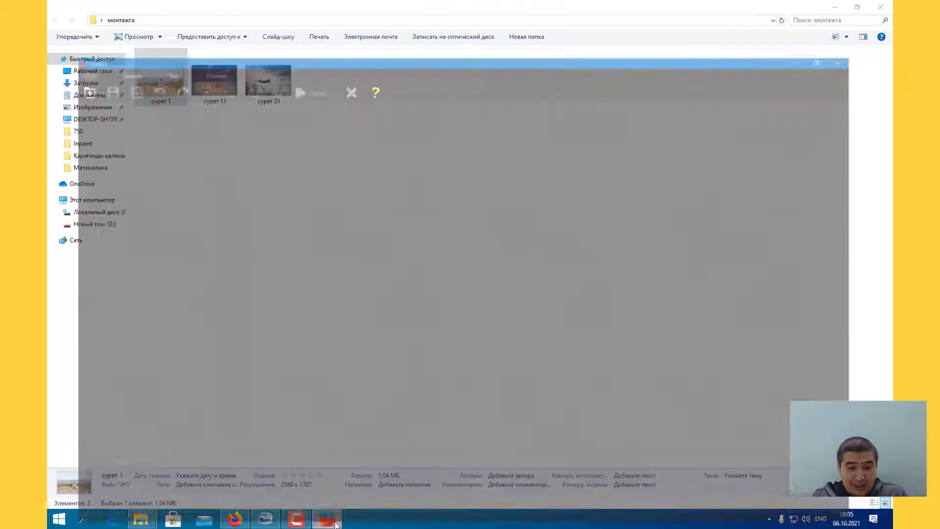
pyautogui.click(61, 19)
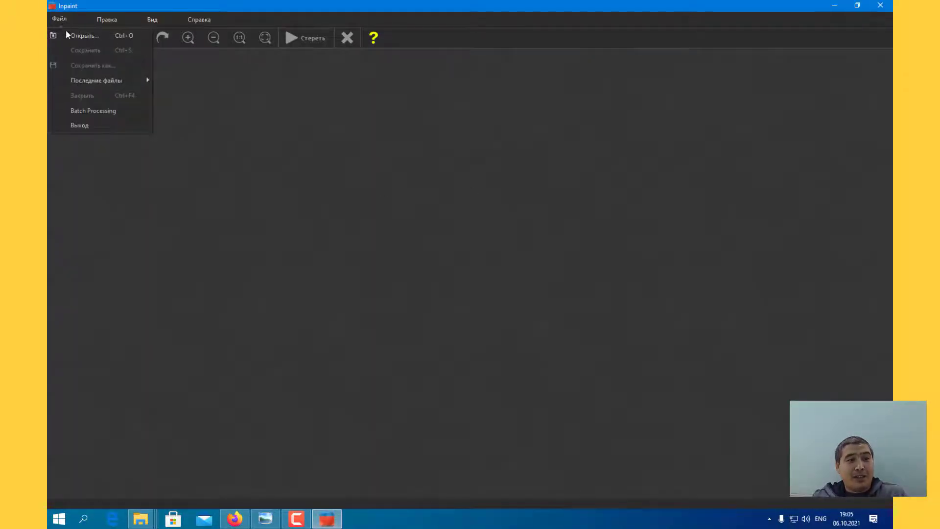
pyautogui.click(80, 35)
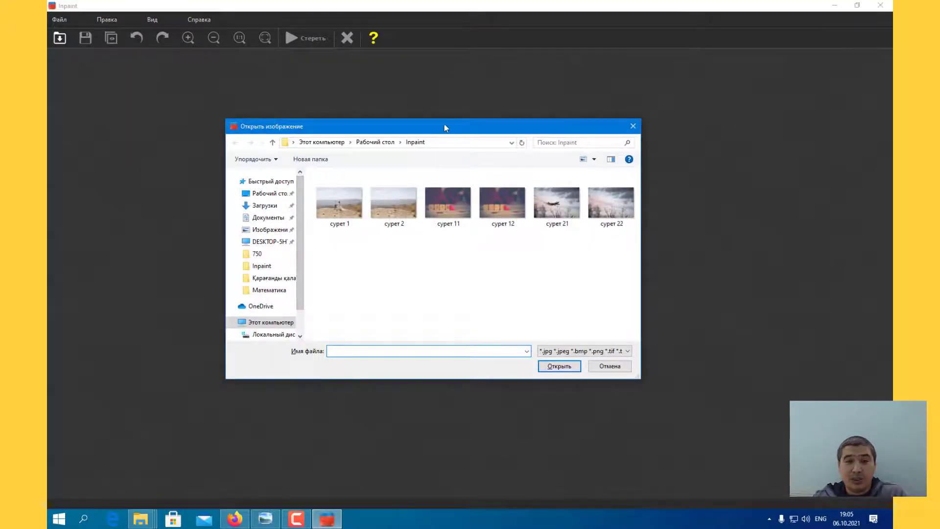
pyautogui.moveTo(446, 127); pyautogui.dragTo(488, 103)
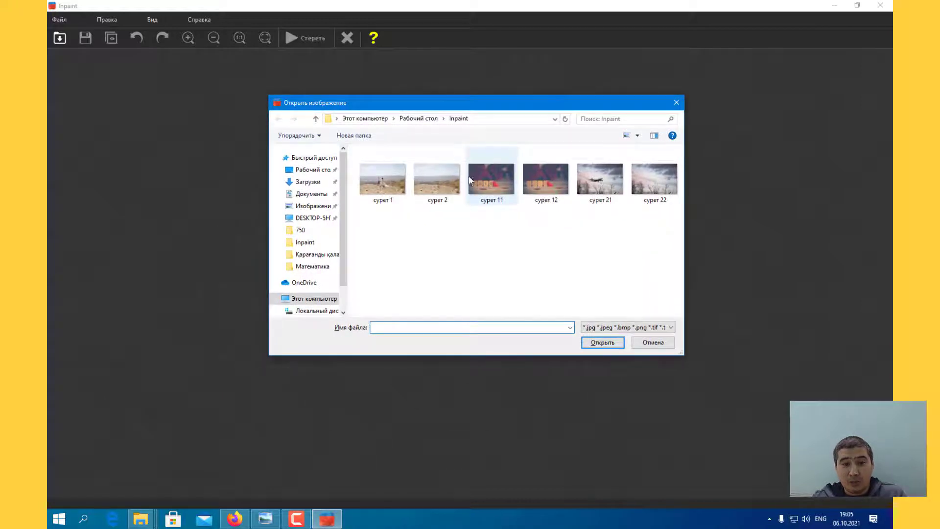
pyautogui.scroll(-1, 340, 218)
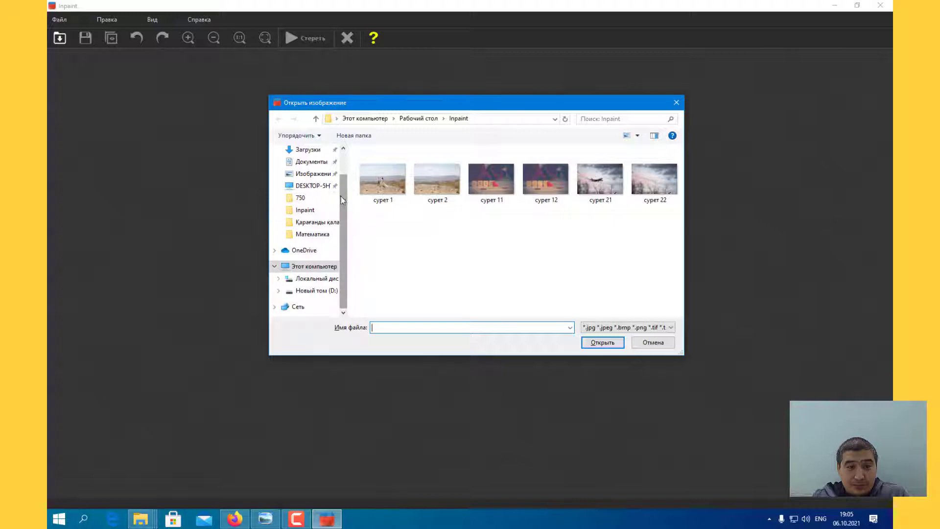
pyautogui.scroll(1, 341, 196)
pyautogui.click(309, 152)
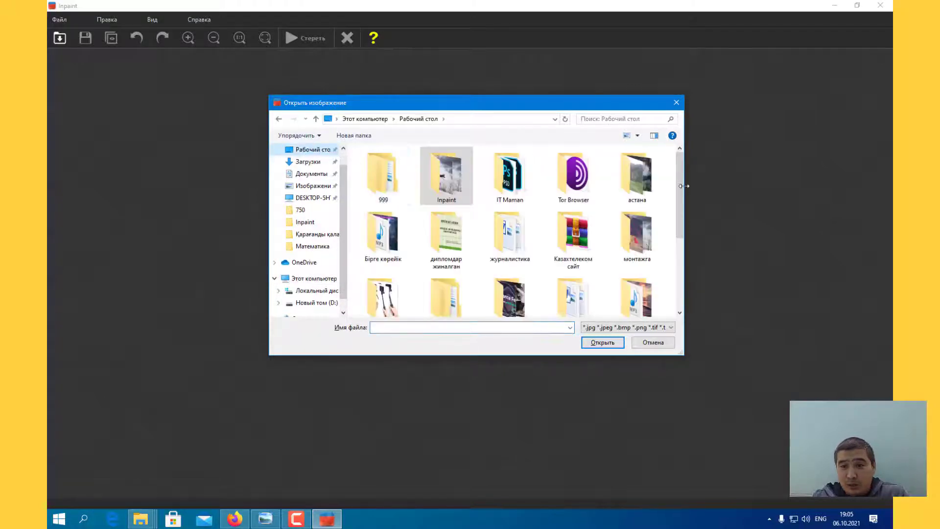
pyautogui.scroll(-1, 676, 196)
pyautogui.scroll(-1, 675, 200)
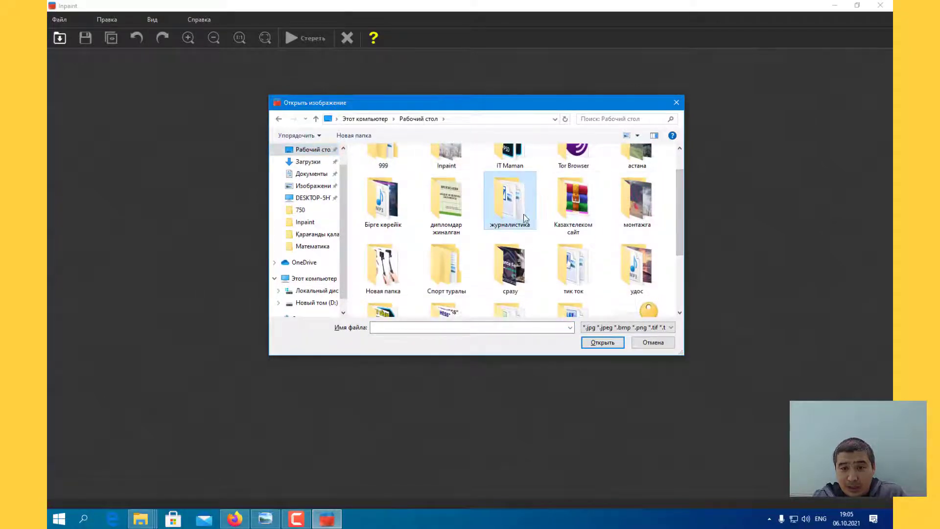
pyautogui.hotkey('alt', 'shift')
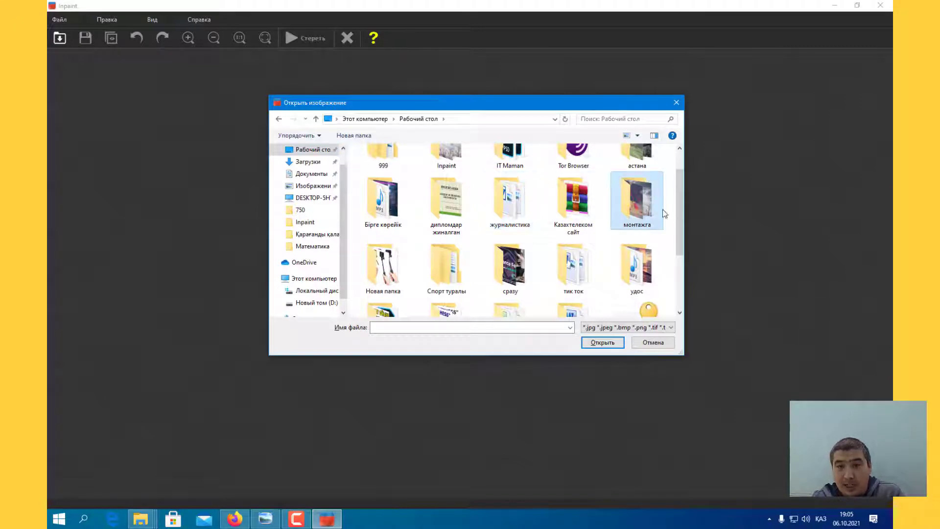
pyautogui.doubleClick(639, 213)
pyautogui.doubleClick(383, 180)
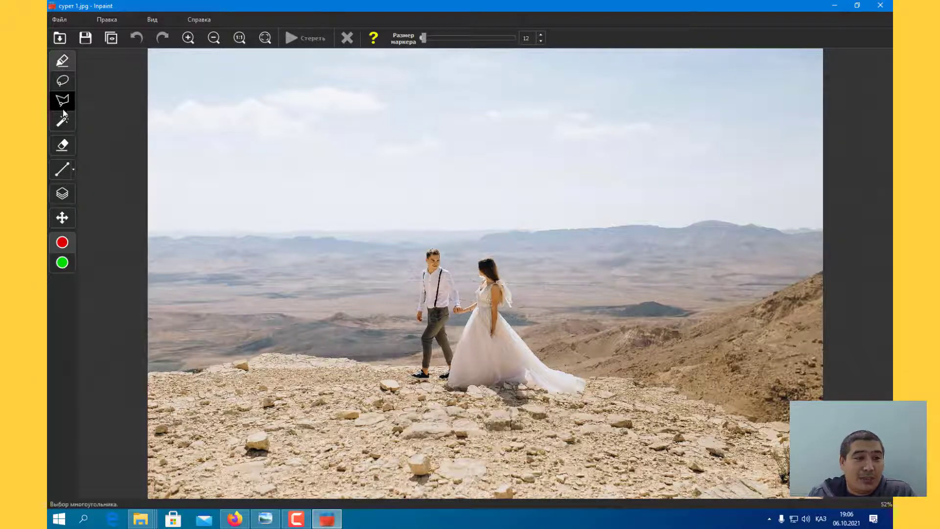
pyautogui.click(62, 84)
pyautogui.click(63, 102)
pyautogui.click(64, 85)
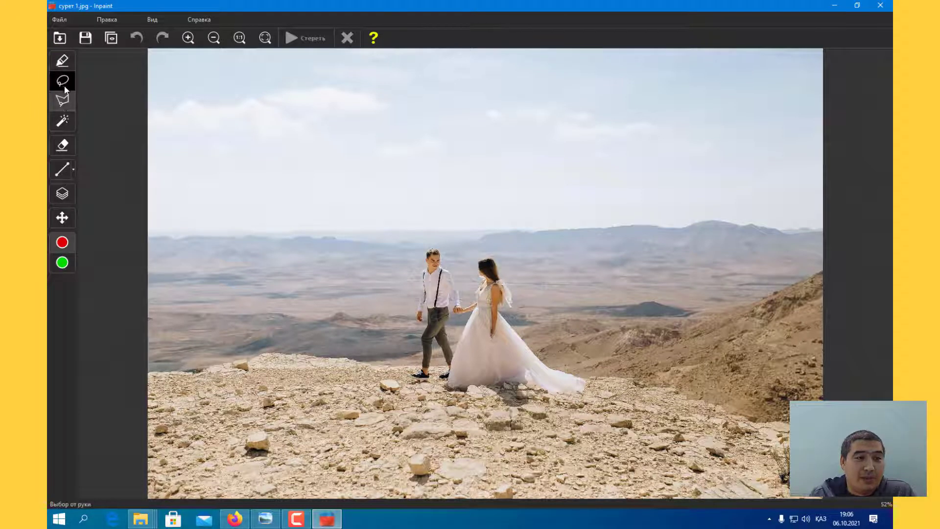
pyautogui.click(66, 98)
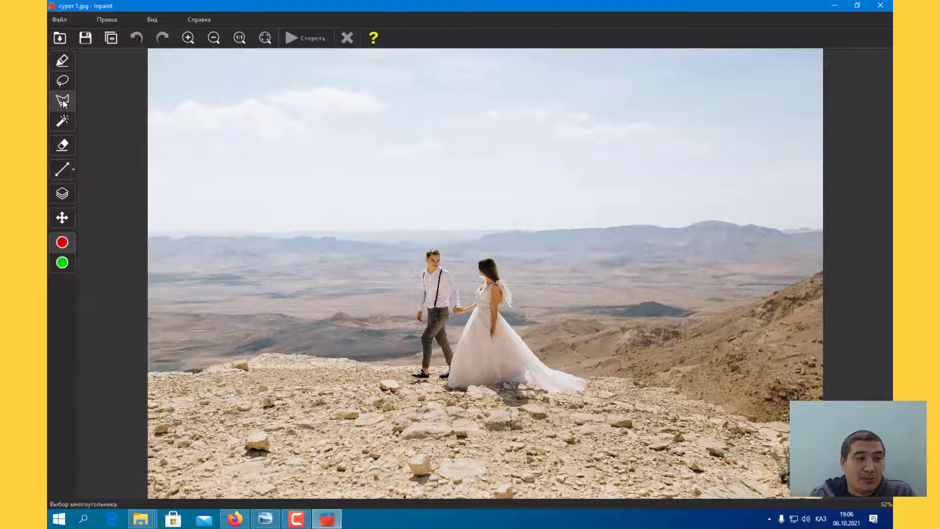
pyautogui.click(63, 62)
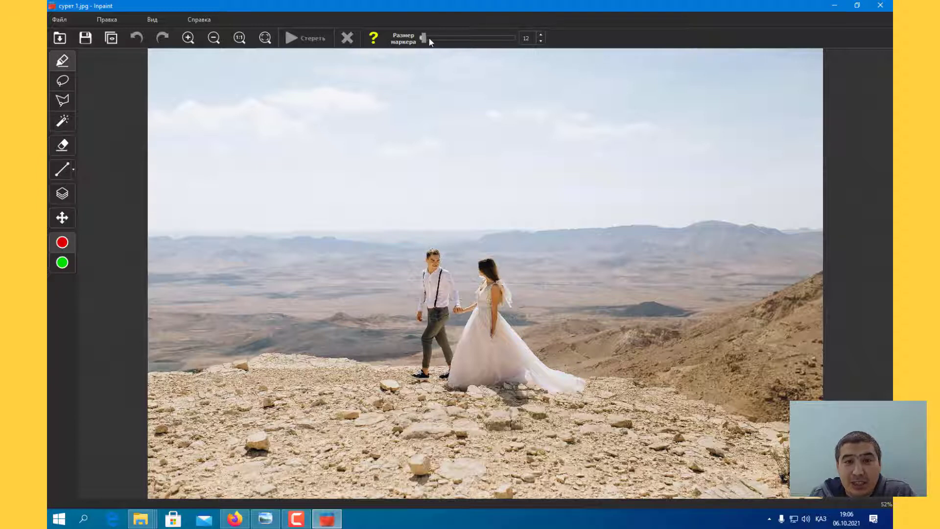
# Step: Try marker sizes 225 and 26, test a stroke over the man's head and undo it
pyautogui.moveTo(423, 38); pyautogui.dragTo(426, 40)
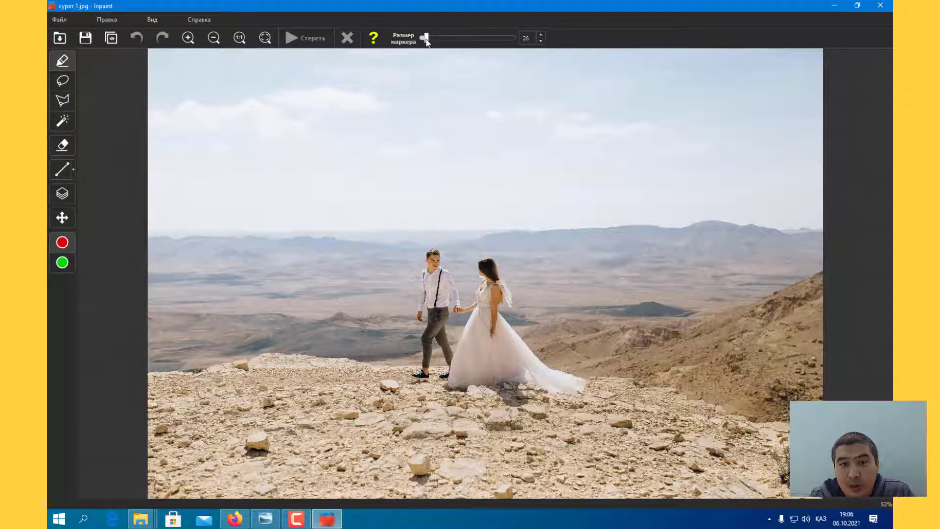
pyautogui.moveTo(425, 38); pyautogui.dragTo(462, 37)
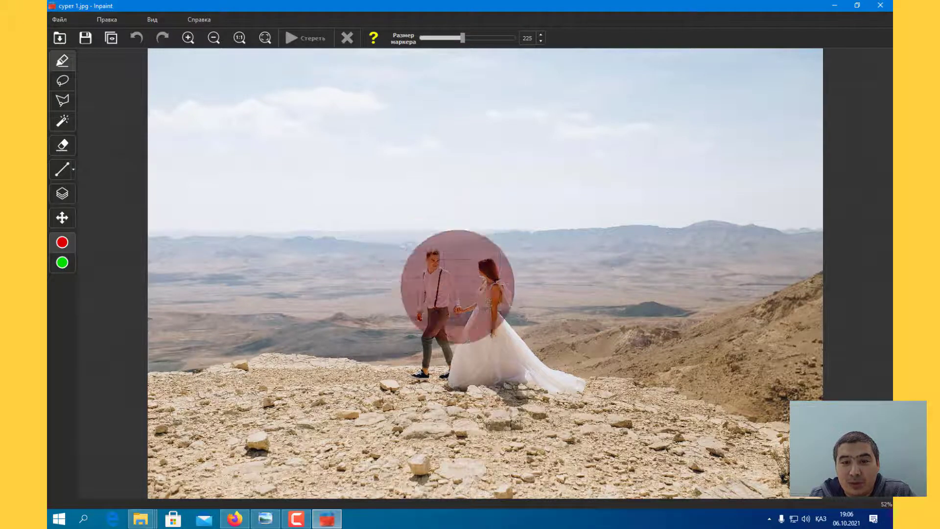
pyautogui.moveTo(463, 38); pyautogui.dragTo(426, 40)
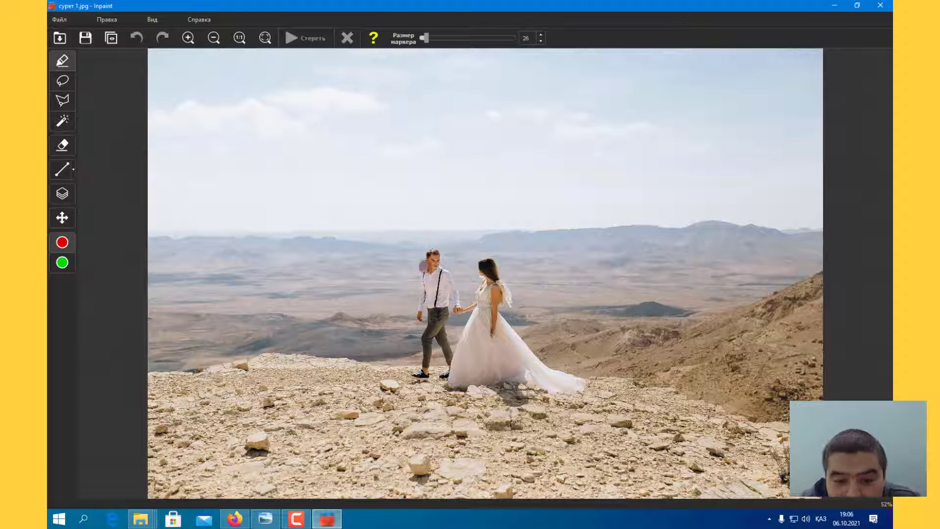
pyautogui.moveTo(433, 256); pyautogui.dragTo(431, 274)
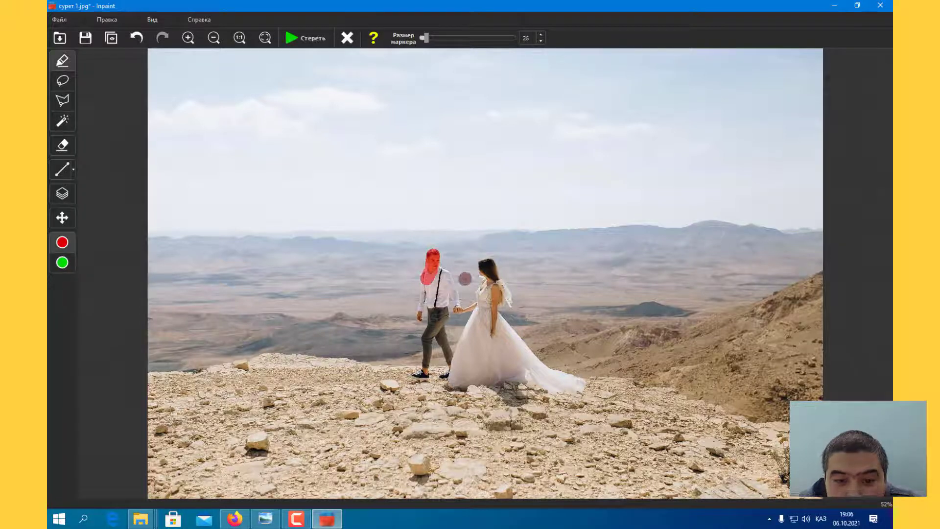
pyautogui.hotkey('ctrl', 'z')
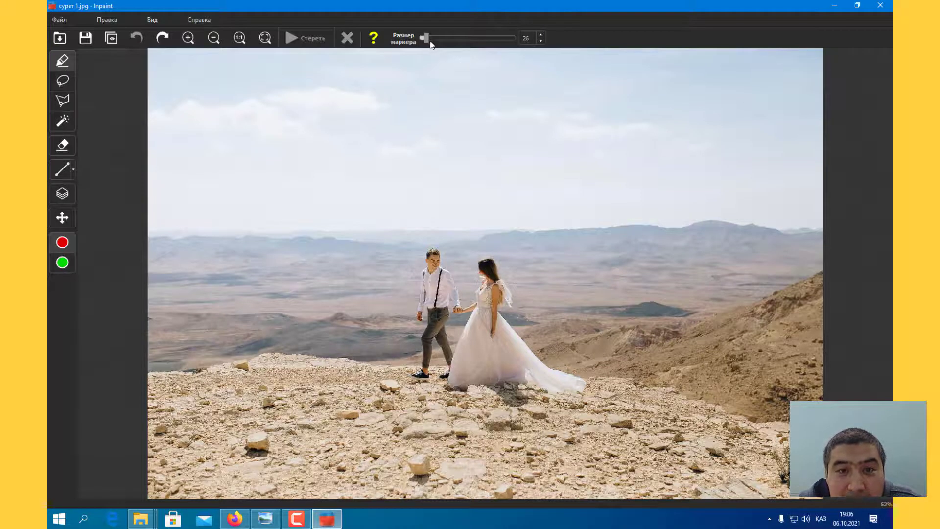
# Step: Set the marker size to 23 and mask the whole man in red, from his head to his shoes
pyautogui.moveTo(426, 38); pyautogui.dragTo(422, 40)
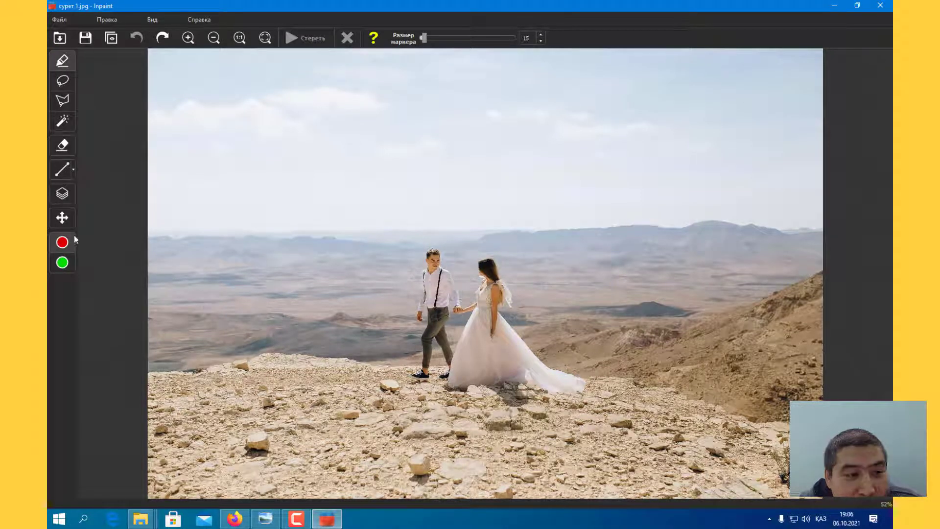
pyautogui.click(188, 38)
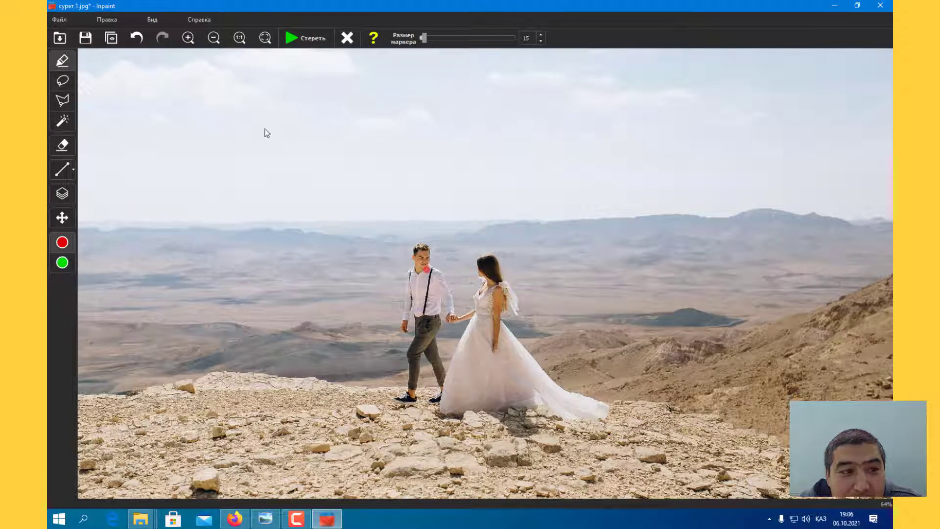
pyautogui.click(191, 40)
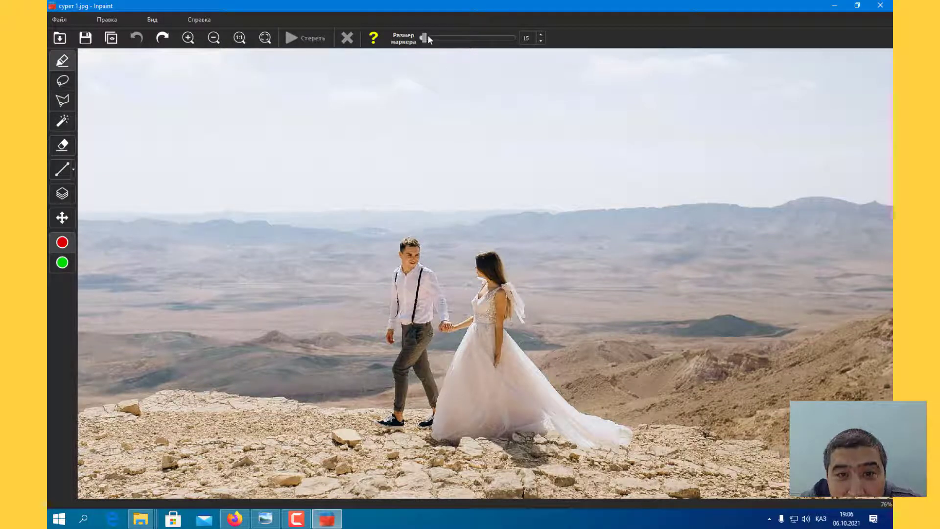
pyautogui.moveTo(424, 38); pyautogui.dragTo(426, 42)
pyautogui.moveTo(416, 244); pyautogui.dragTo(402, 244)
pyautogui.moveTo(405, 244); pyautogui.dragTo(393, 341)
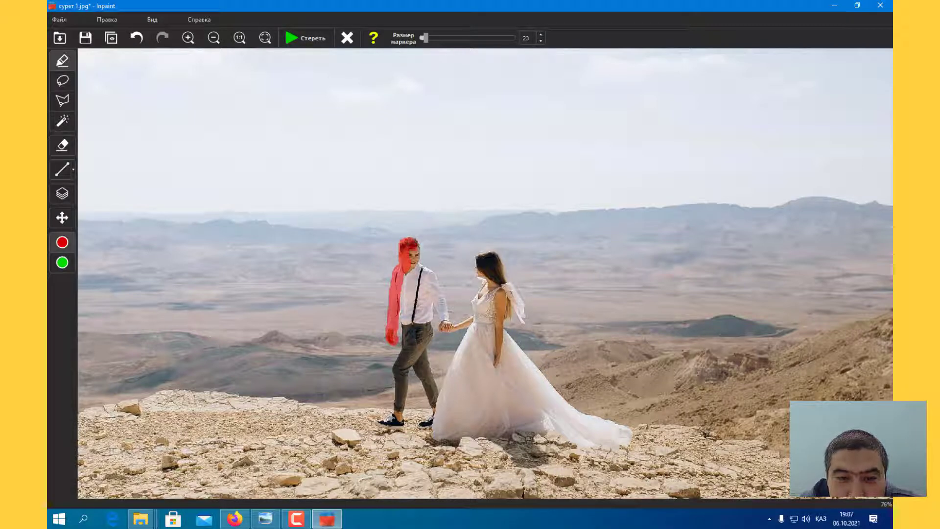
pyautogui.moveTo(410, 243)
pyautogui.mouseDown()
pyautogui.moveTo(446, 324)
pyautogui.moveTo(433, 299)
pyautogui.moveTo(424, 369)
pyautogui.moveTo(436, 413)
pyautogui.moveTo(422, 430)
pyautogui.moveTo(430, 379)
pyautogui.mouseUp()
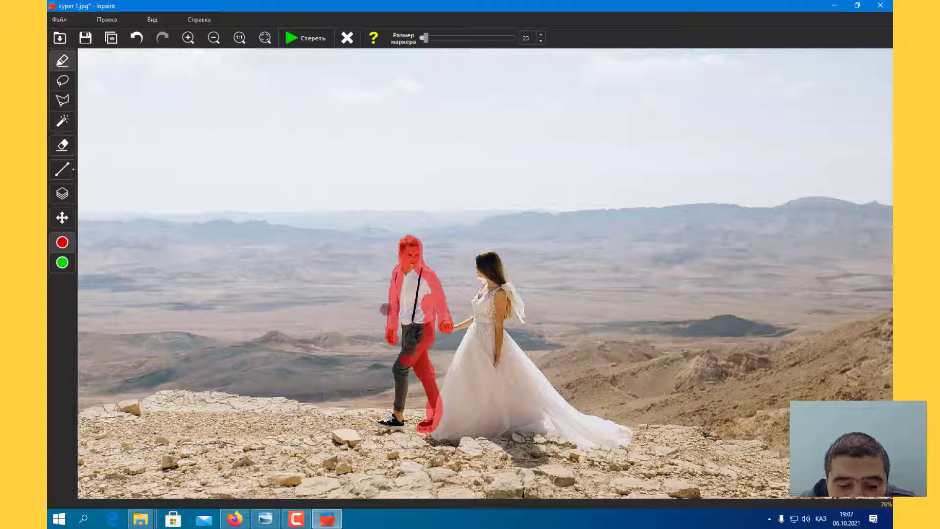
pyautogui.moveTo(402, 306)
pyautogui.mouseDown()
pyautogui.moveTo(397, 417)
pyautogui.moveTo(386, 423)
pyautogui.mouseUp()
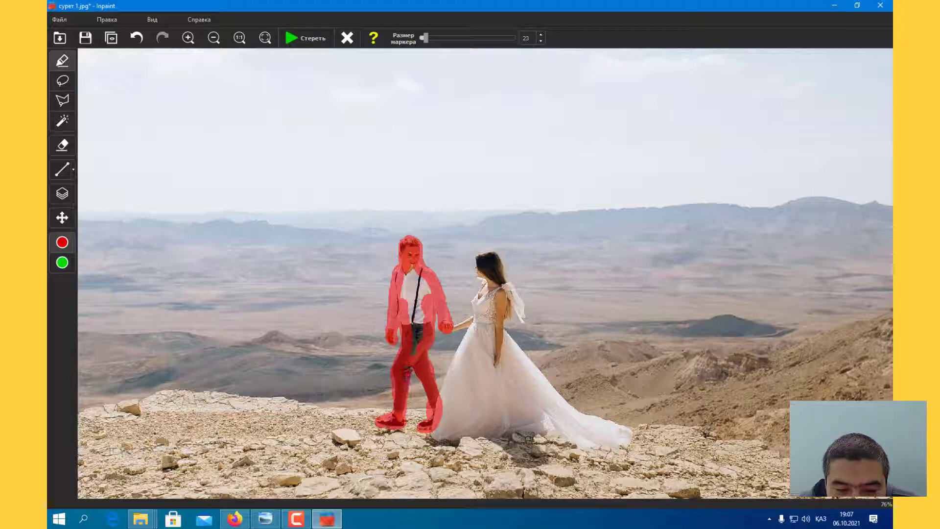
pyautogui.moveTo(414, 352)
pyautogui.mouseDown()
pyautogui.moveTo(425, 289)
pyautogui.moveTo(414, 267)
pyautogui.moveTo(412, 325)
pyautogui.moveTo(414, 280)
pyautogui.mouseUp()
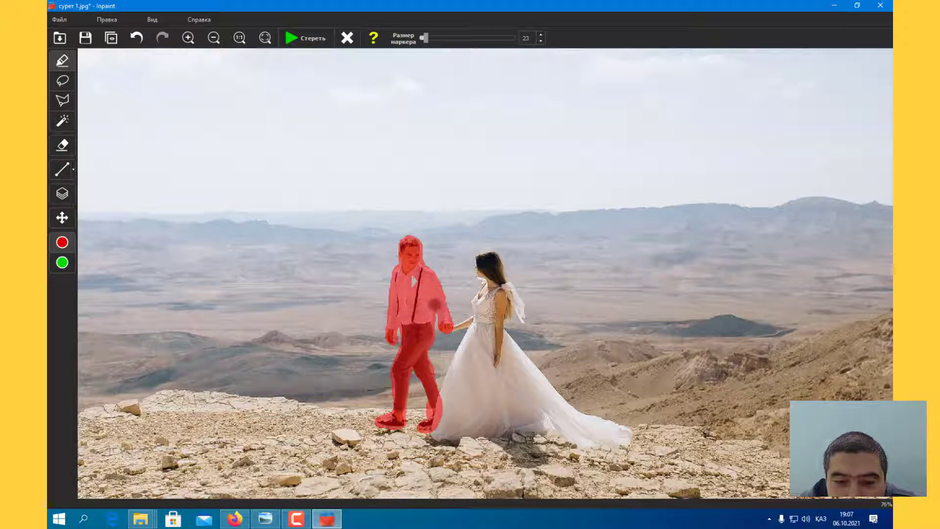
# Step: Outline the bride with the red marker, fill her figure and dress at marker size 47, and reduce the marker to 28
pyautogui.moveTo(477, 259)
pyautogui.mouseDown()
pyautogui.moveTo(482, 295)
pyautogui.moveTo(456, 326)
pyautogui.moveTo(465, 347)
pyautogui.moveTo(436, 436)
pyautogui.moveTo(558, 431)
pyautogui.moveTo(626, 443)
pyautogui.moveTo(623, 430)
pyautogui.moveTo(549, 395)
pyautogui.moveTo(544, 376)
pyautogui.moveTo(556, 391)
pyautogui.moveTo(510, 342)
pyautogui.moveTo(505, 311)
pyautogui.moveTo(527, 315)
pyautogui.moveTo(495, 256)
pyautogui.mouseUp()
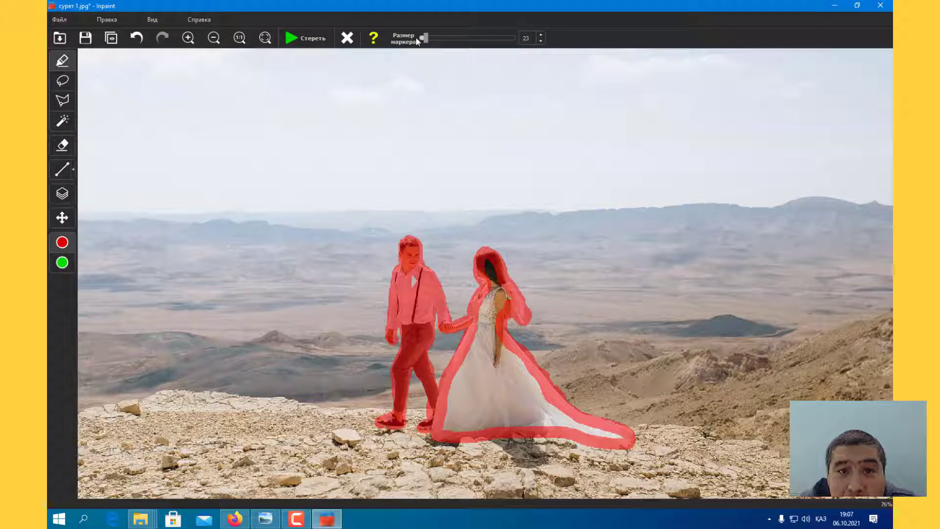
pyautogui.moveTo(424, 39); pyautogui.dragTo(430, 38)
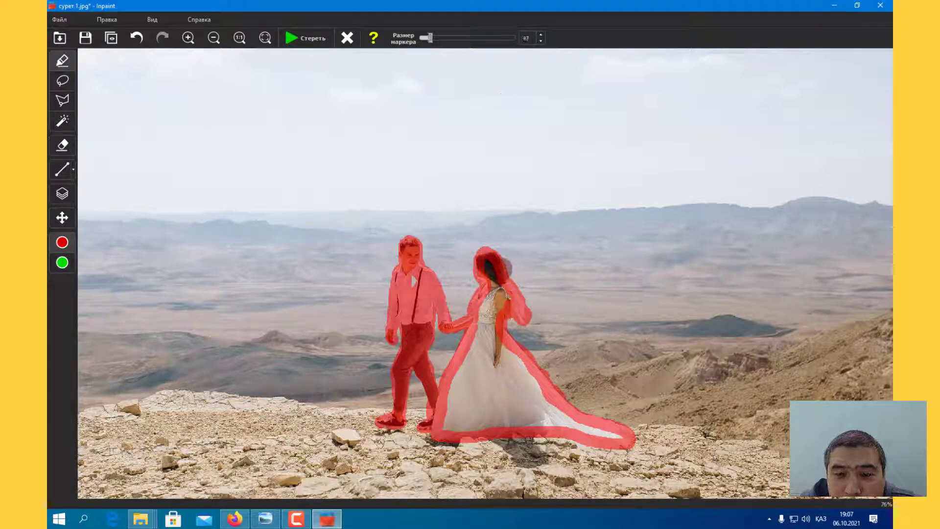
pyautogui.moveTo(490, 266)
pyautogui.mouseDown()
pyautogui.moveTo(494, 306)
pyautogui.moveTo(449, 419)
pyautogui.moveTo(617, 435)
pyautogui.moveTo(541, 402)
pyautogui.moveTo(494, 342)
pyautogui.moveTo(476, 389)
pyautogui.moveTo(490, 407)
pyautogui.moveTo(518, 406)
pyautogui.moveTo(502, 372)
pyautogui.moveTo(494, 389)
pyautogui.mouseUp()
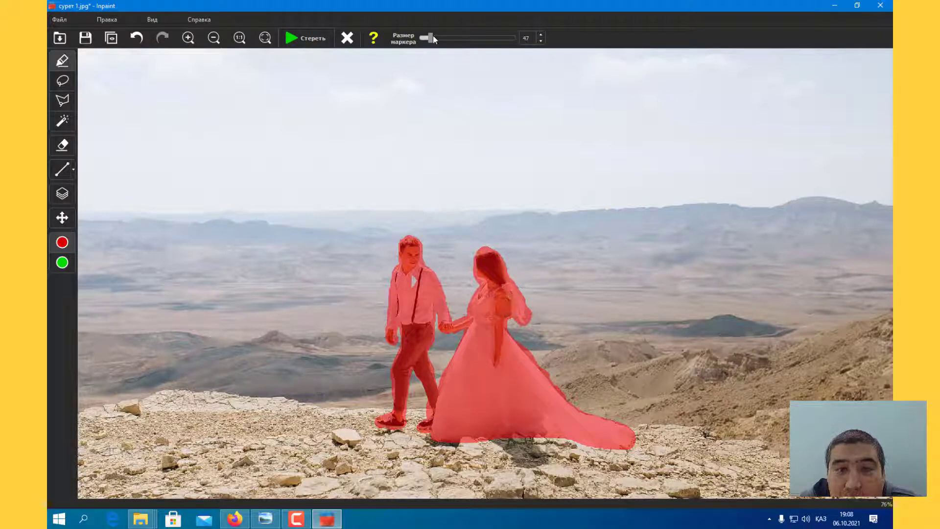
pyautogui.moveTo(431, 37); pyautogui.dragTo(425, 38)
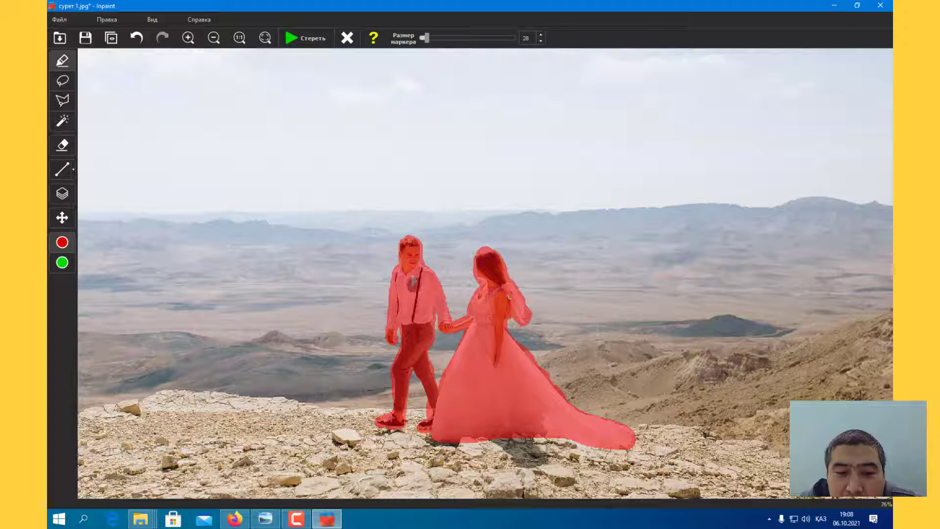
# Step: Compare the green protected area with the red removal mask, return to the red marker, and erase the masked couple
pyautogui.click(62, 261)
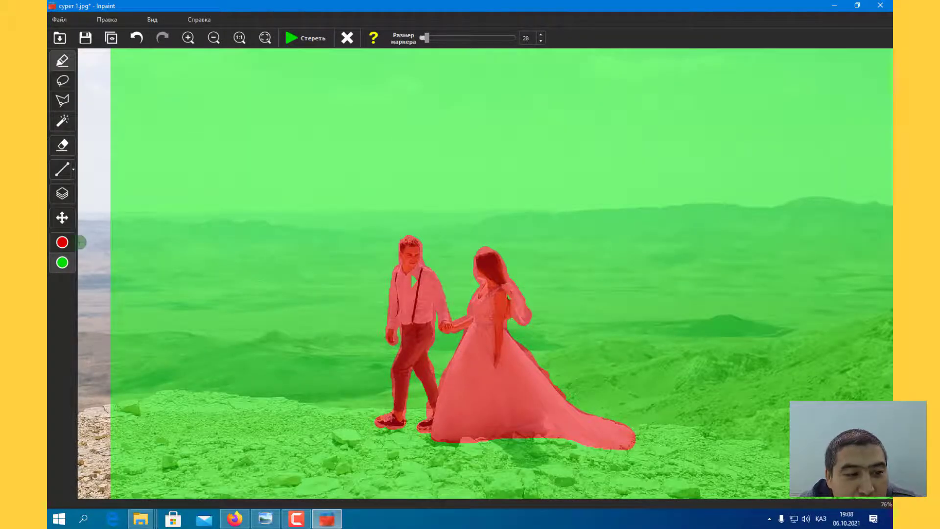
pyautogui.click(62, 242)
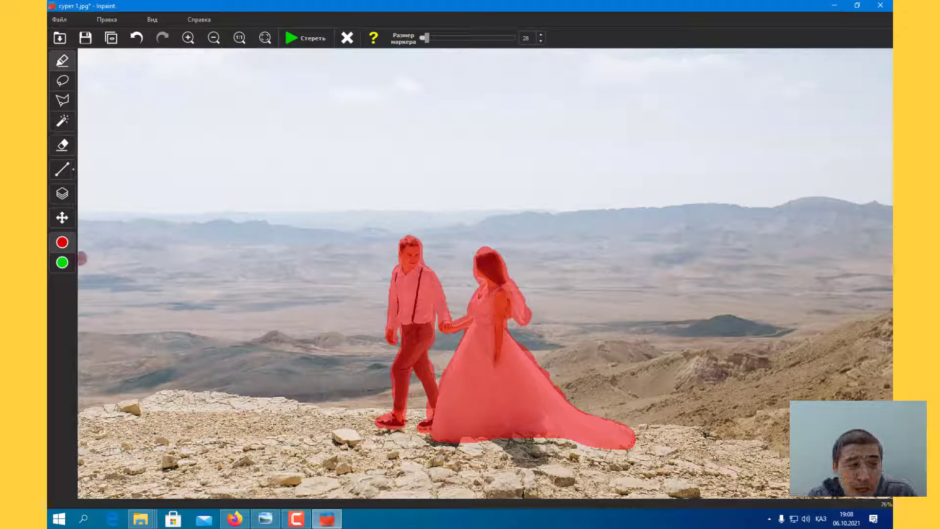
pyautogui.click(66, 266)
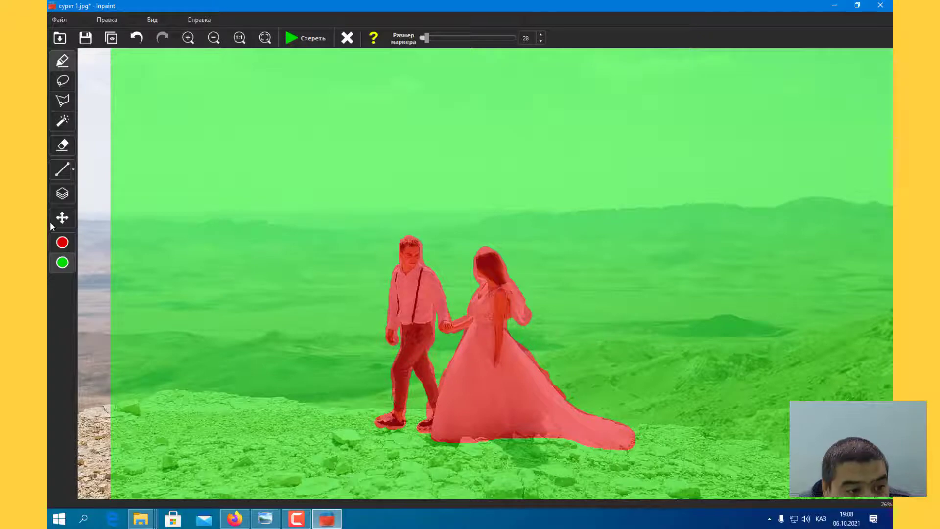
pyautogui.click(61, 242)
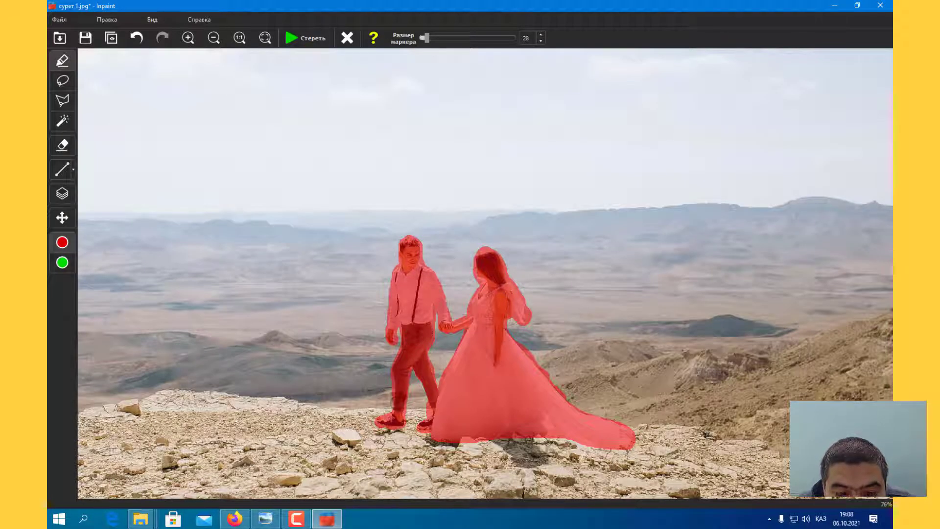
pyautogui.click(309, 39)
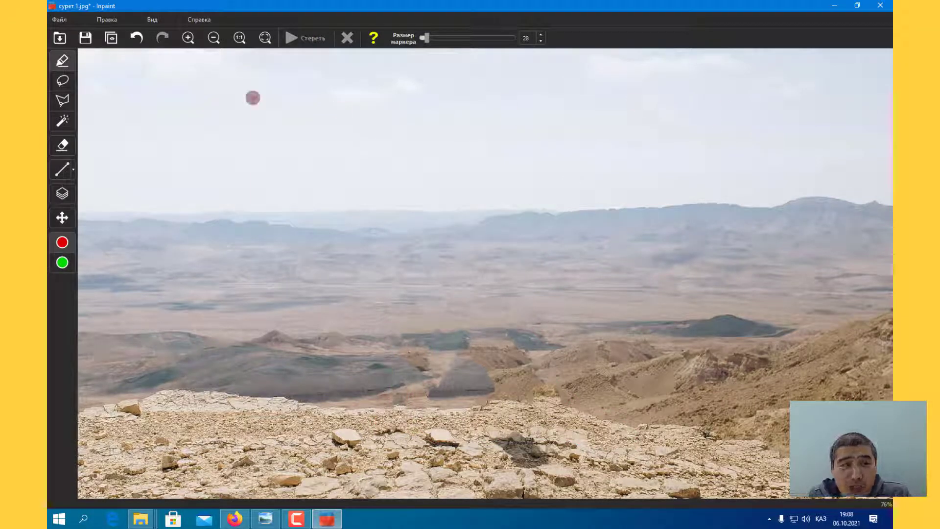
# Step: Save the edited photo as a new JPEG named сурет 17 in the монтажга folder, with quality 100
pyautogui.click(60, 18)
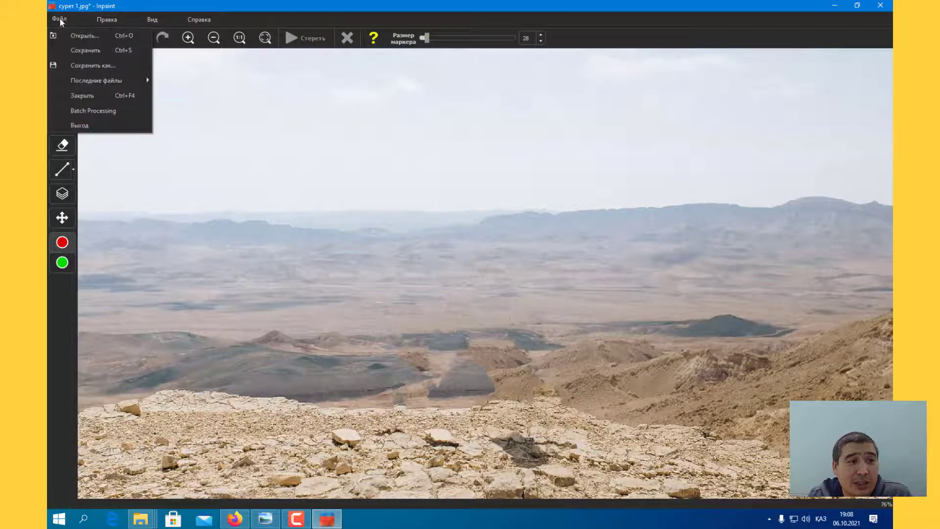
pyautogui.click(102, 65)
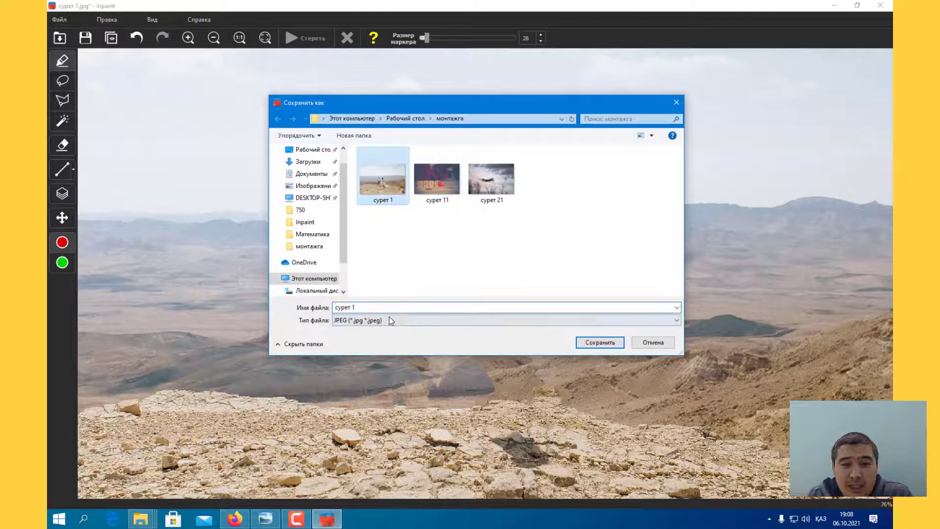
pyautogui.click(372, 309)
pyautogui.click(372, 309)
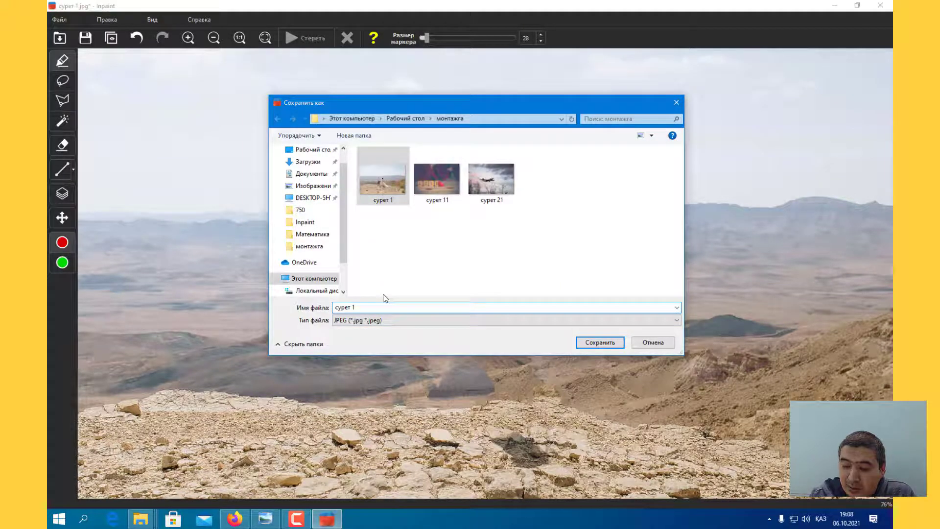
pyautogui.write('7')
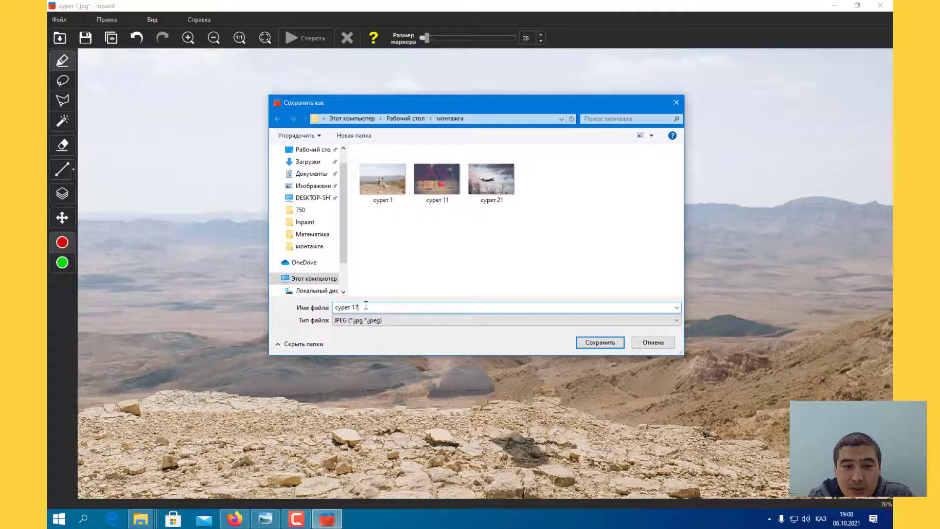
pyautogui.press('BackSpace')
pyautogui.write('1')
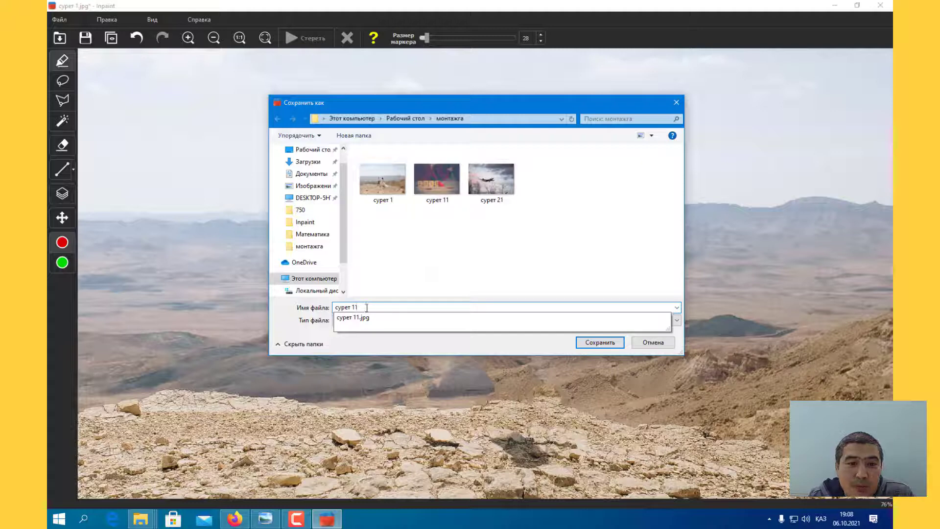
pyautogui.press('BackSpace')
pyautogui.write('7')
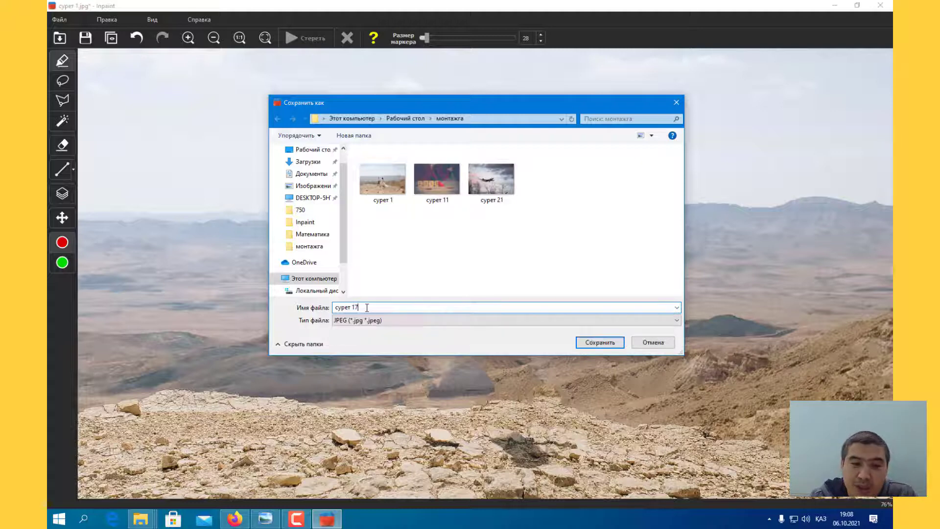
pyautogui.click(594, 344)
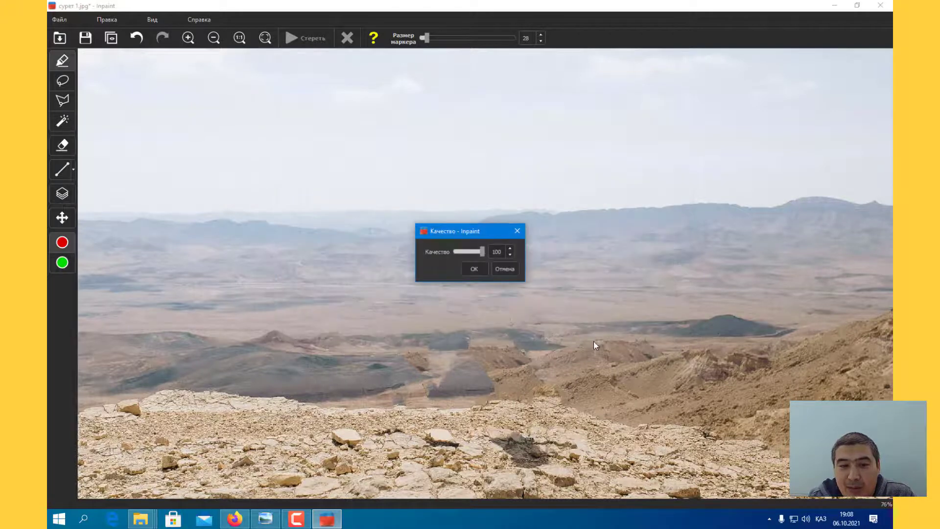
pyautogui.click(474, 269)
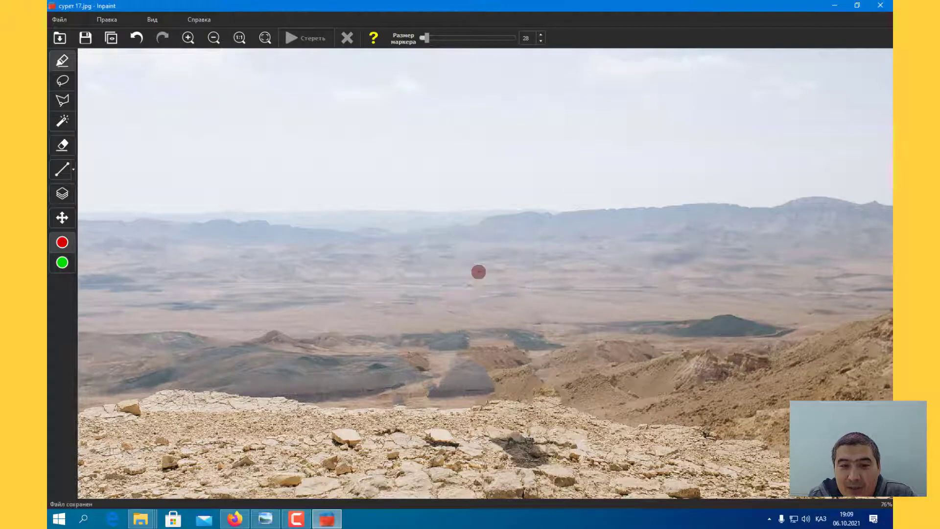
# Step: Open the монтажга folder on the desktop and view сурет 1 and сурет 17 in turn to compare them
pyautogui.press('super+d')
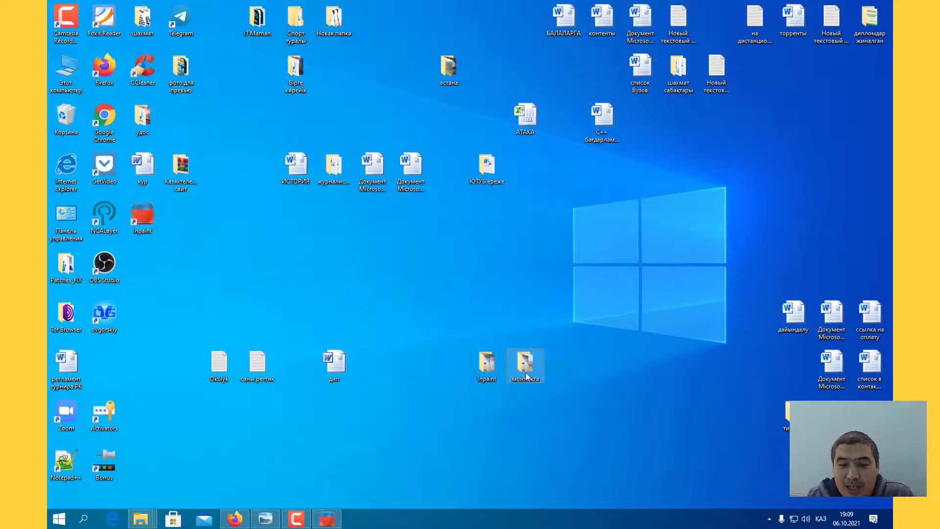
pyautogui.doubleClick(525, 374)
pyautogui.click(463, 308)
pyautogui.doubleClick(306, 227)
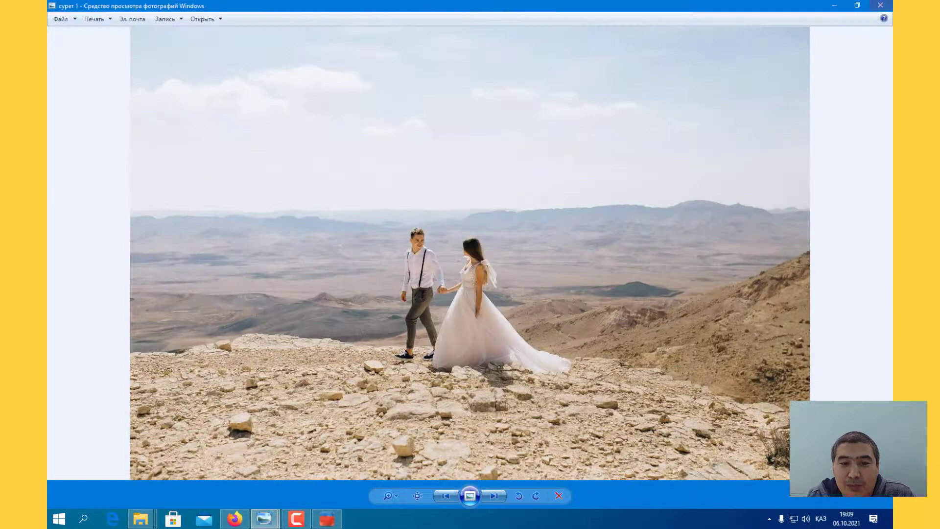
pyautogui.click(881, 6)
pyautogui.doubleClick(426, 225)
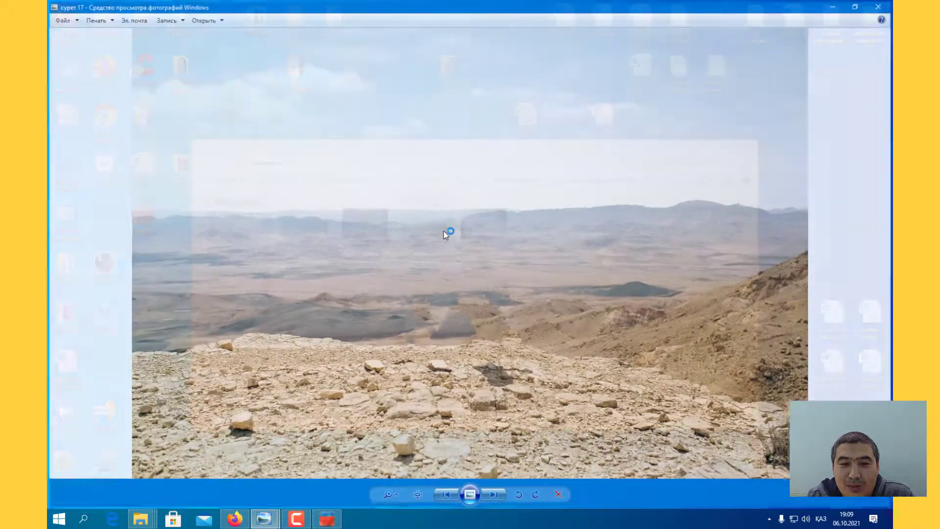
pyautogui.click(880, 6)
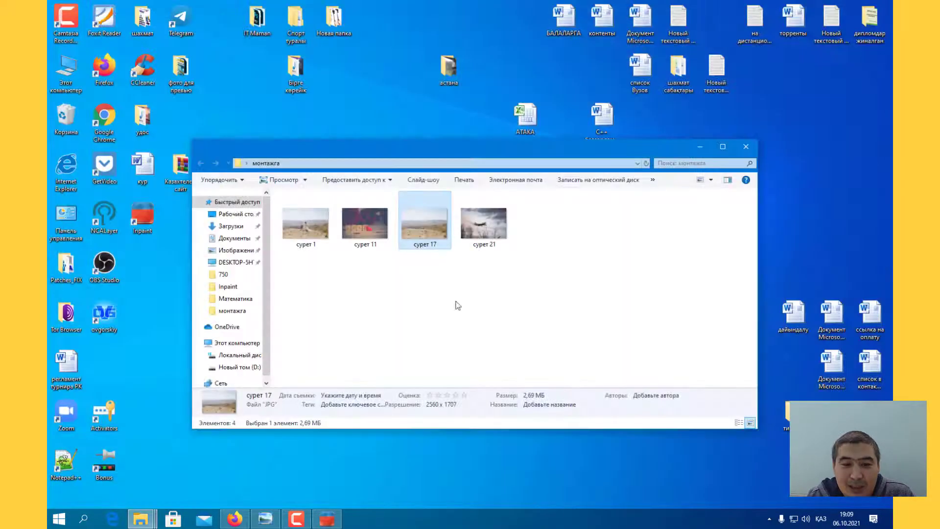
# Step: Switch back to Inpaint and open the photo сурет 11
pyautogui.click(338, 516)
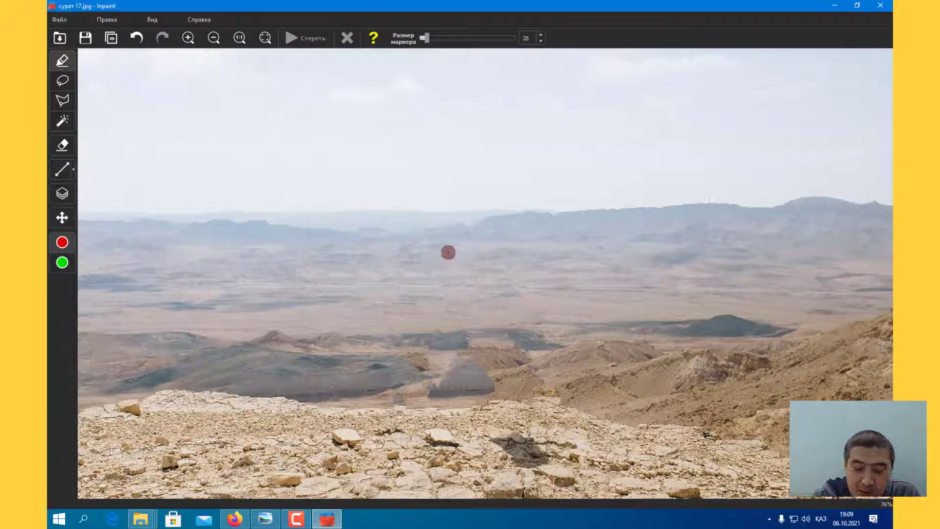
pyautogui.hotkey('ctrl', 'o')
pyautogui.doubleClick(430, 184)
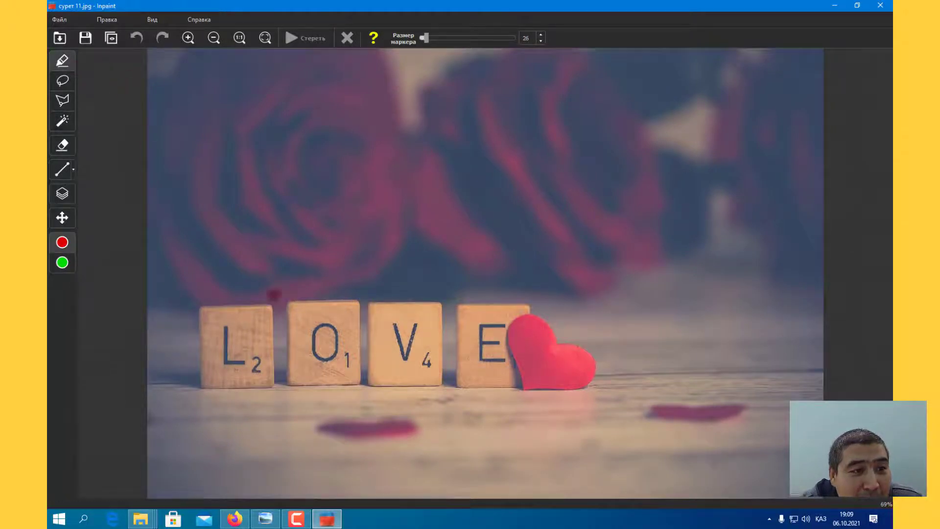
# Step: Set the marker size to 17 and mask the letter L and its number 2 on the first wooden block
pyautogui.moveTo(226, 328)
pyautogui.mouseDown()
pyautogui.moveTo(227, 345)
pyautogui.moveTo(247, 355)
pyautogui.mouseUp()
pyautogui.hotkey('ctrl', 'z')
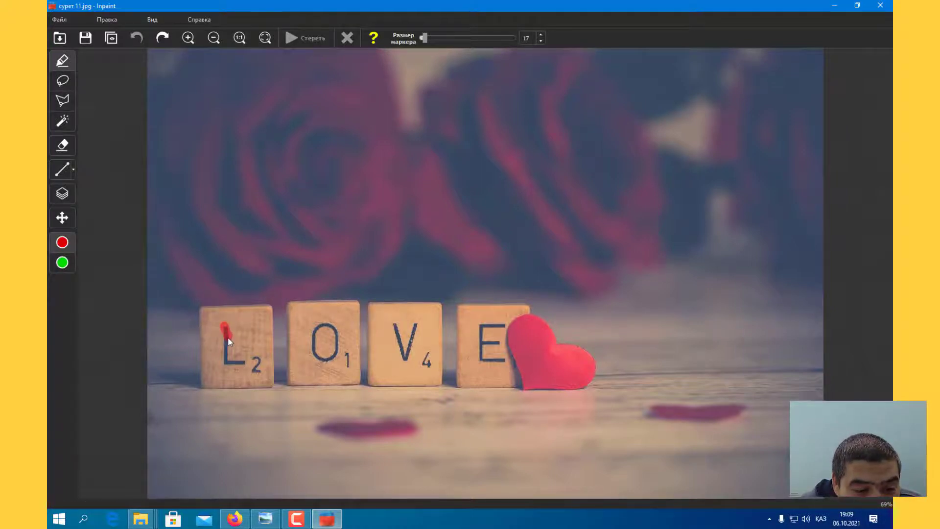
pyautogui.moveTo(228, 346); pyautogui.dragTo(231, 346)
pyautogui.hotkey('ctrl', 'z')
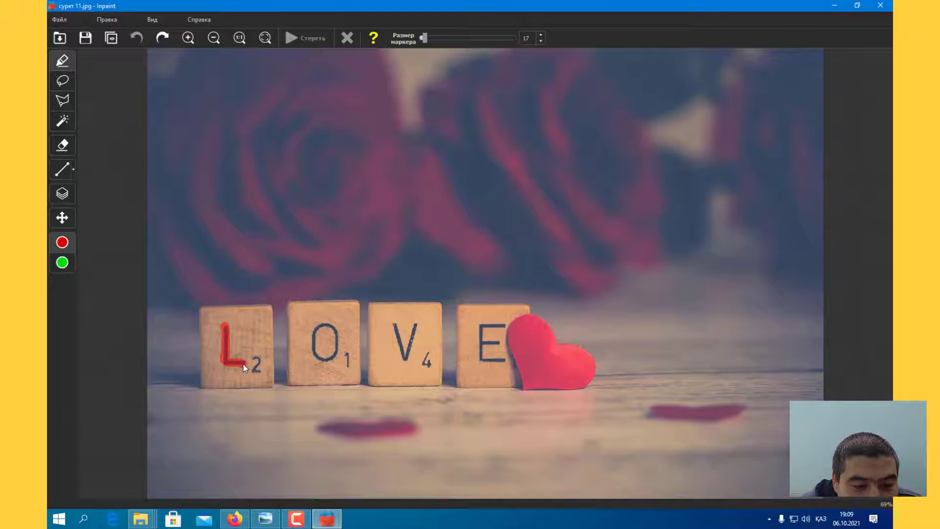
pyautogui.moveTo(243, 363); pyautogui.dragTo(242, 363)
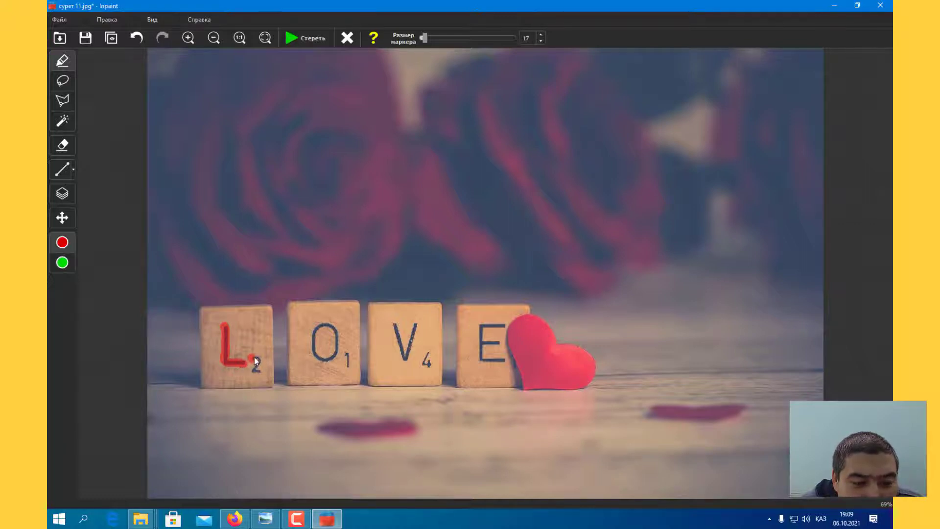
pyautogui.moveTo(254, 370); pyautogui.dragTo(259, 372)
# Step: Mask the letter O and its number 1 on the second wooden block in red
pyautogui.moveTo(318, 324)
pyautogui.mouseDown()
pyautogui.moveTo(316, 353)
pyautogui.moveTo(314, 340)
pyautogui.mouseUp()
pyautogui.hotkey('ctrl', 'z')
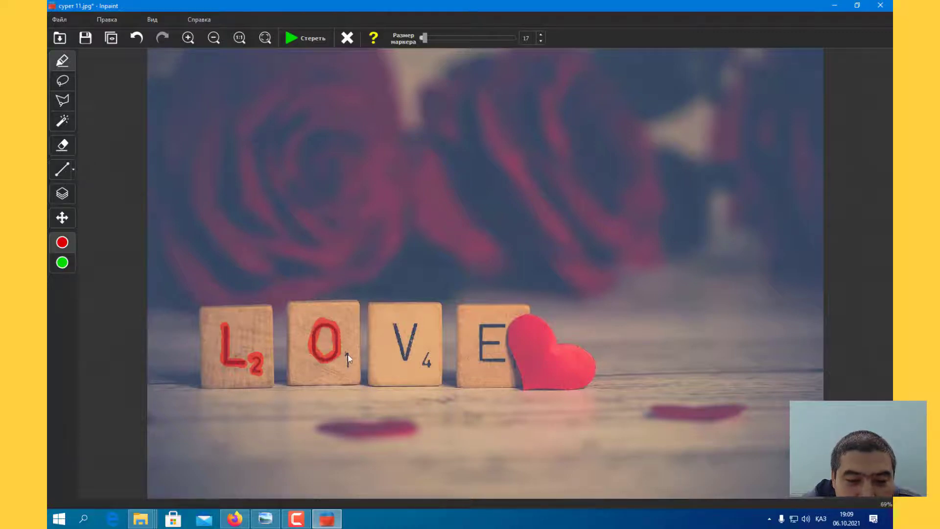
pyautogui.moveTo(347, 360); pyautogui.dragTo(348, 365)
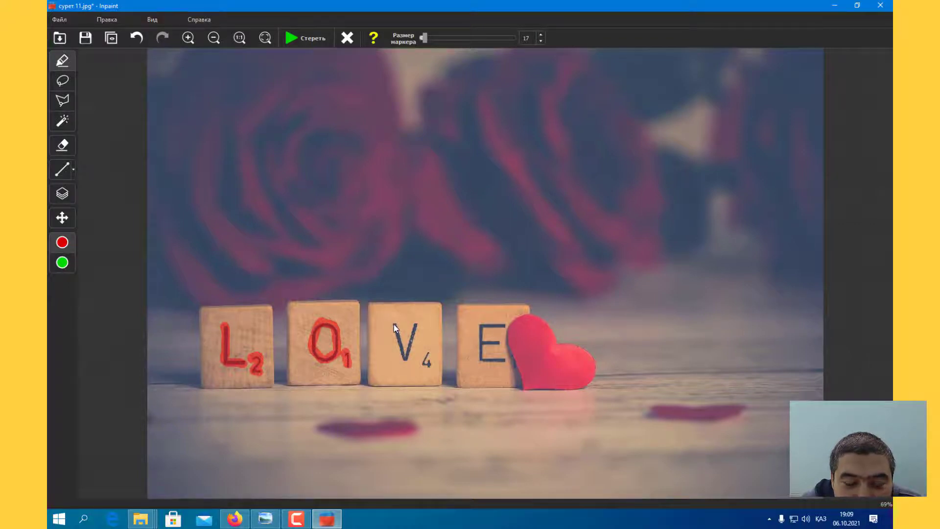
# Step: Mask the letter V with its number 4, then the letter E, on the third and fourth wooden blocks in red
pyautogui.moveTo(393, 324)
pyautogui.mouseDown()
pyautogui.moveTo(402, 357)
pyautogui.moveTo(415, 328)
pyautogui.mouseUp()
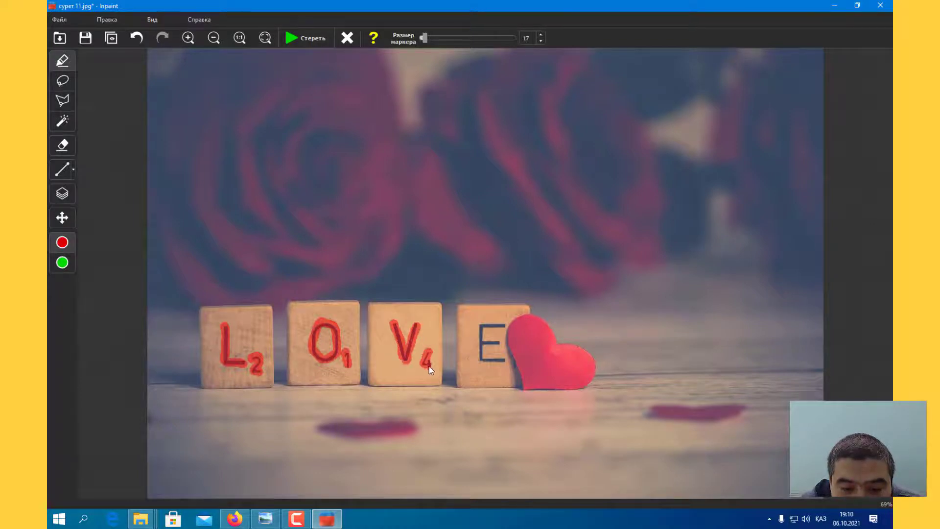
pyautogui.moveTo(503, 325); pyautogui.dragTo(483, 326)
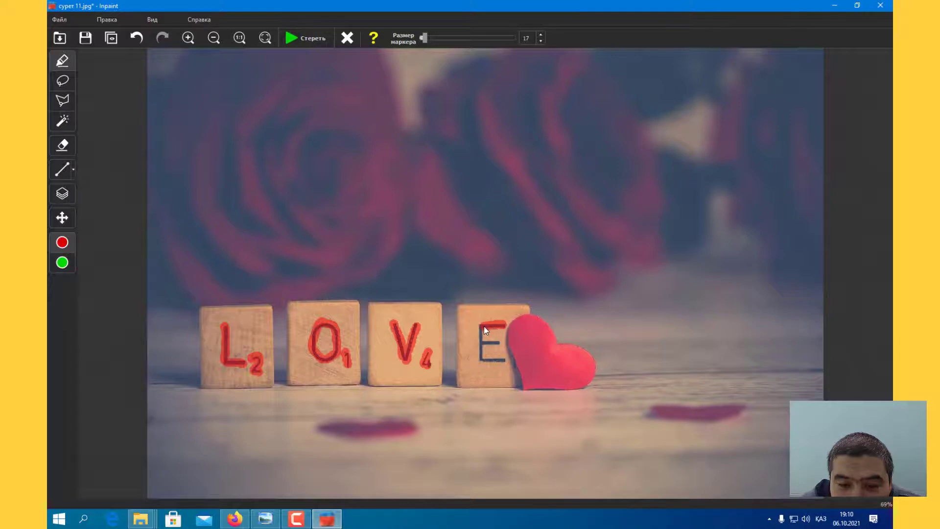
pyautogui.moveTo(489, 360); pyautogui.dragTo(502, 360)
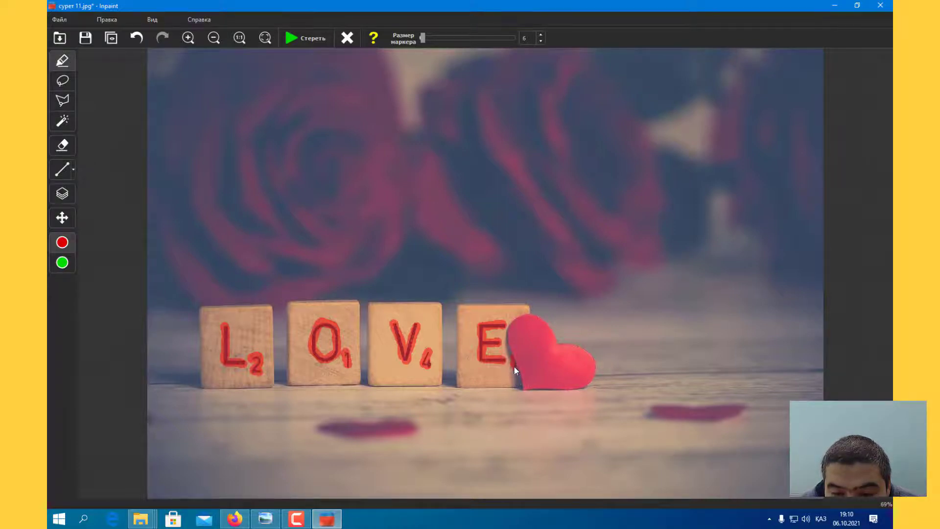
# Step: Undo and redo the latest mask strokes in turn, ending with the trial strokes above the letter O undone
pyautogui.hotkey('ctrl', 'z')
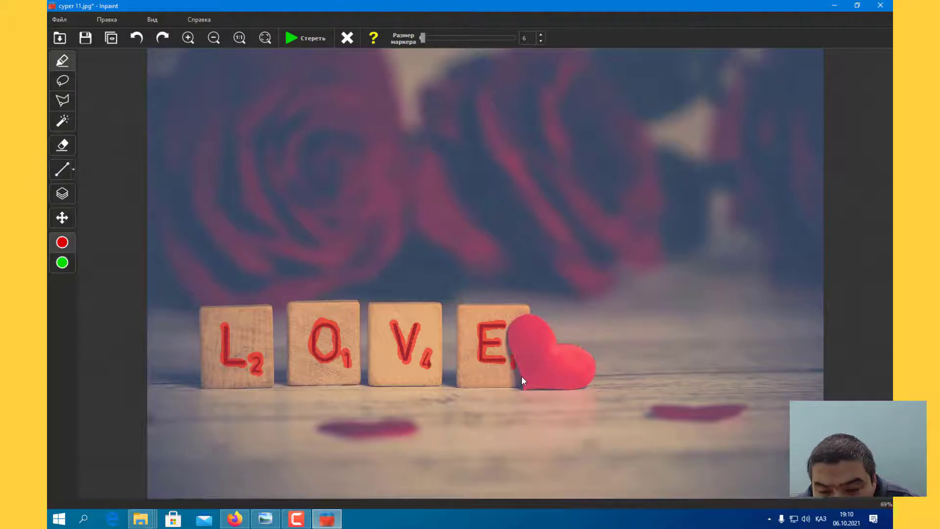
pyautogui.hotkey('ctrl', 'y')
pyautogui.hotkey('ctrl', 'z')
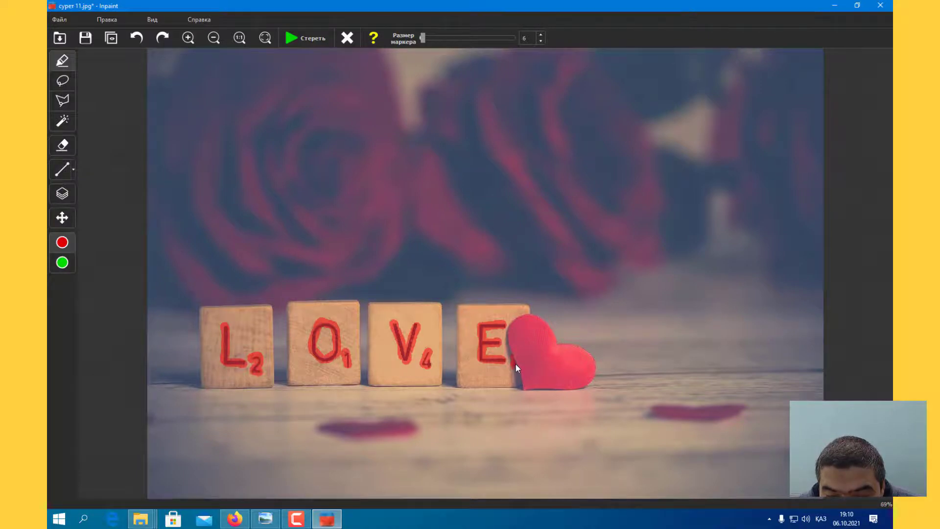
pyautogui.hotkey('ctrl', 'y')
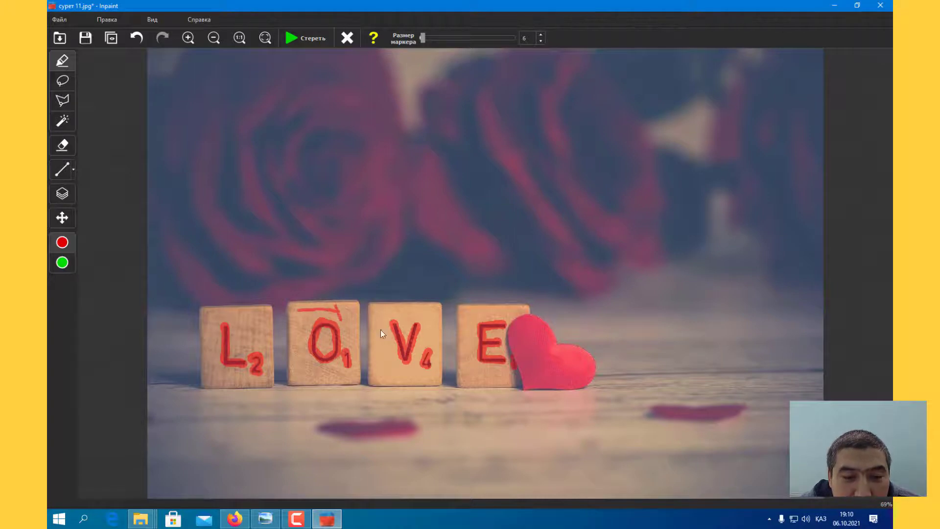
pyautogui.hotkey('ctrl', 'z')
pyautogui.hotkey('ctrl', 'z')
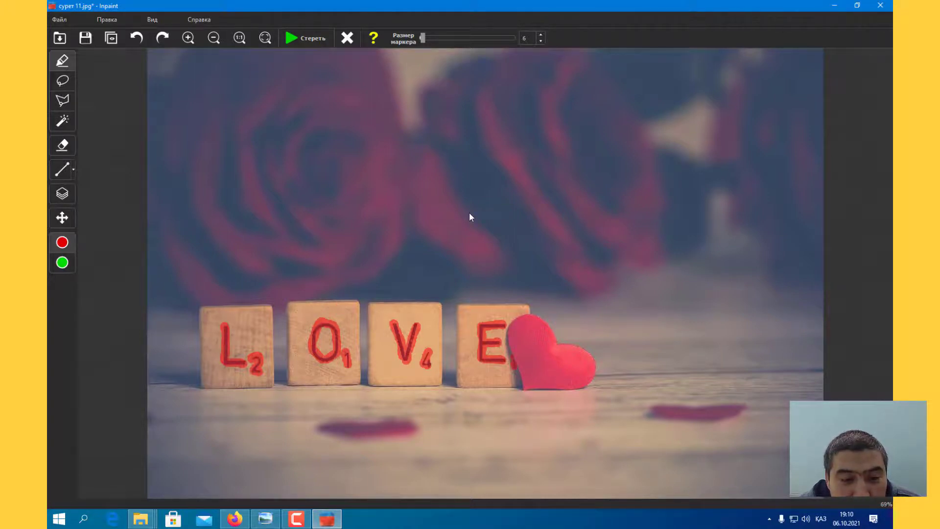
pyautogui.hotkey('ctrl', 'y')
pyautogui.hotkey('ctrl', 'y')
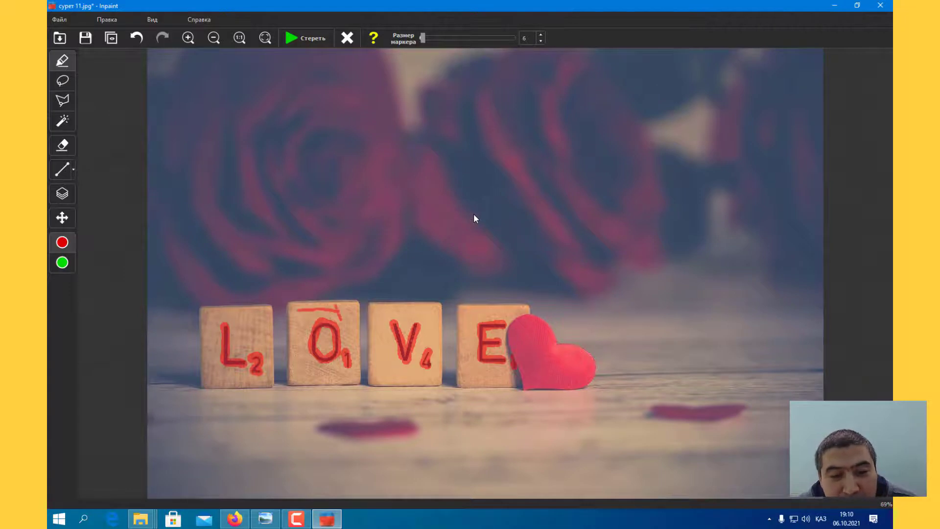
pyautogui.hotkey('ctrl', 'z')
pyautogui.hotkey('ctrl', 'z')
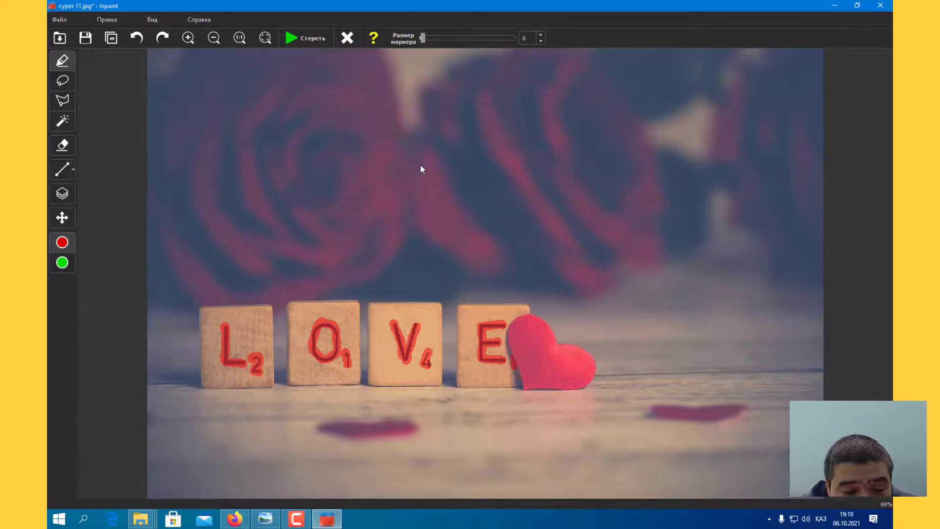
# Step: Check the green donor area, return to the red mask, and erase the masked lettering, undoing and rerunning the erase once
pyautogui.click(62, 264)
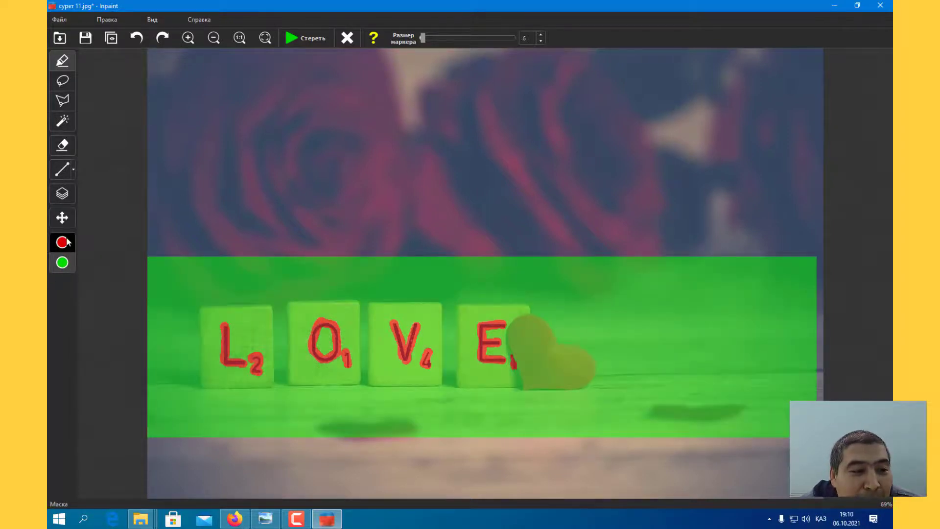
pyautogui.click(62, 242)
pyautogui.click(293, 37)
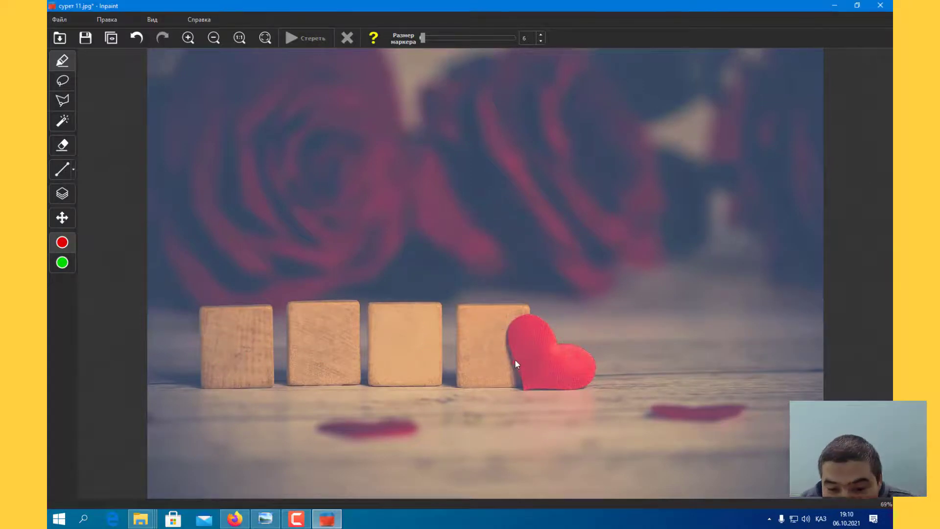
pyautogui.hotkey('ctrl', 'z')
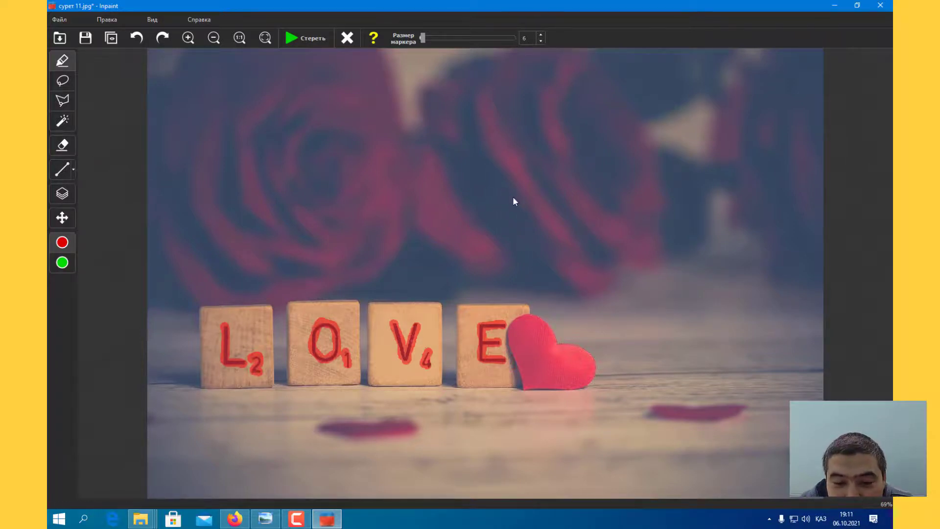
pyautogui.click(312, 37)
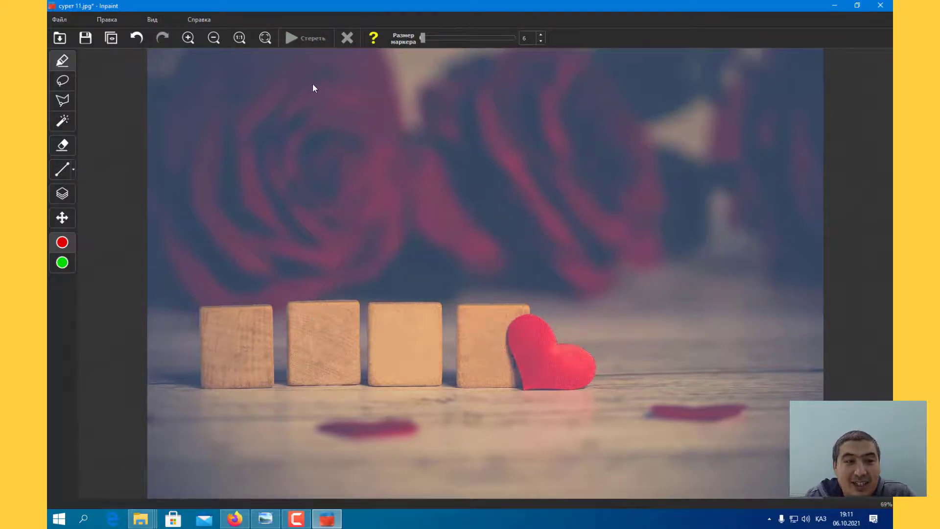
# Step: Save the edited block photo as a JPEG named сурет 18 in the монтажга folder
pyautogui.click(57, 18)
pyautogui.click(113, 66)
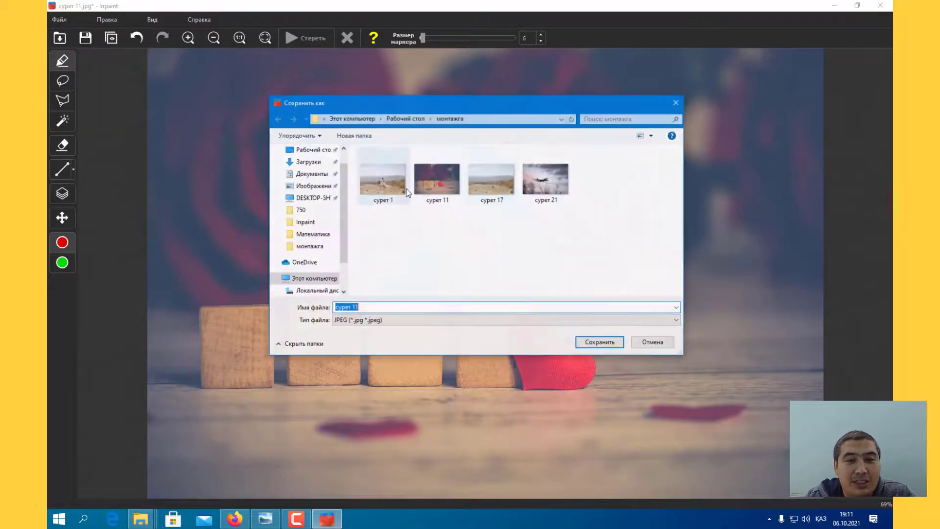
pyautogui.click(498, 190)
pyautogui.click(441, 184)
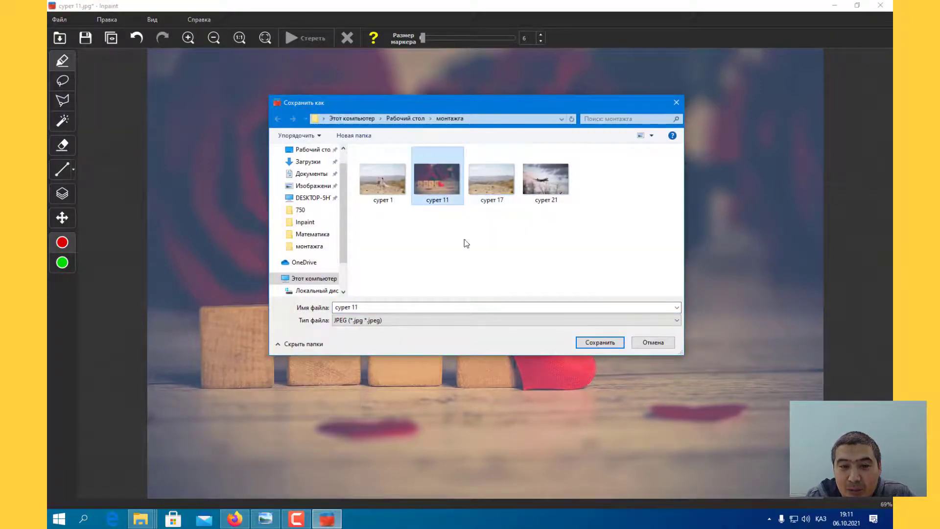
pyautogui.click(366, 306)
pyautogui.press('BackSpace')
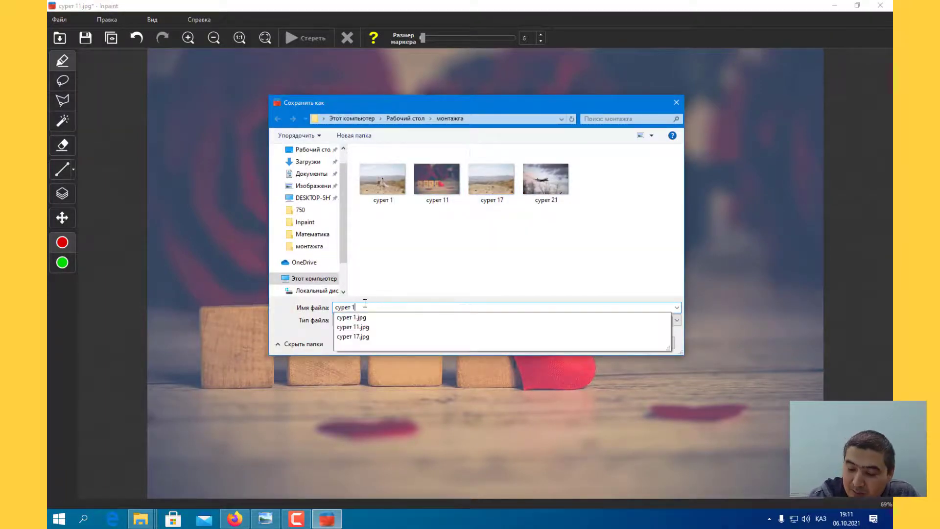
pyautogui.write('8')
pyautogui.click(592, 345)
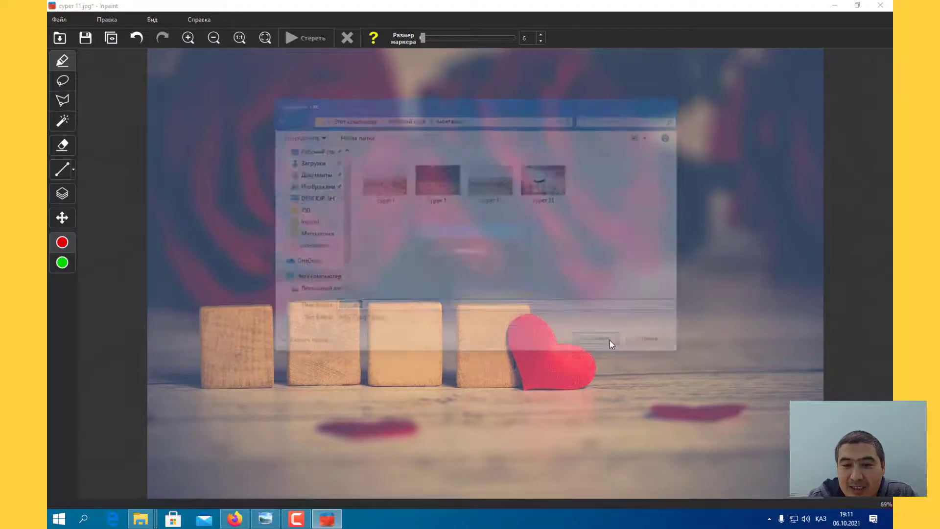
pyautogui.click(482, 270)
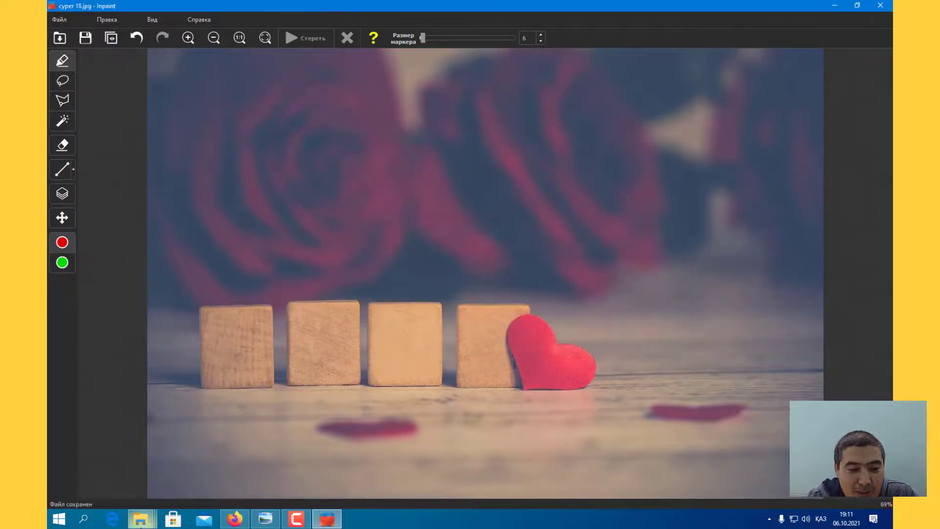
# Step: Switch to the монтажга folder, view сурет 11 and сурет 18 in turn to compare them, and close the viewer and folder
pyautogui.moveTo(141, 518)
pyautogui.click(350, 467)
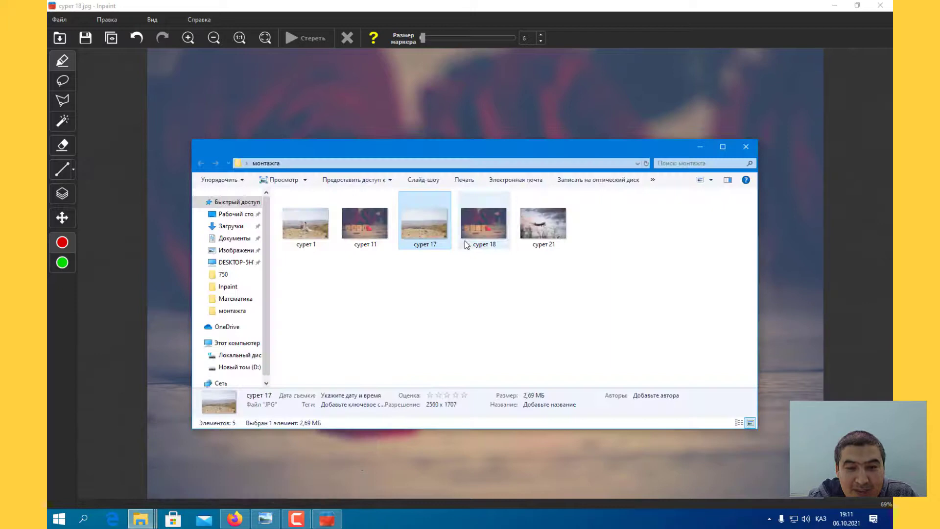
pyautogui.doubleClick(375, 231)
pyautogui.press('Right')
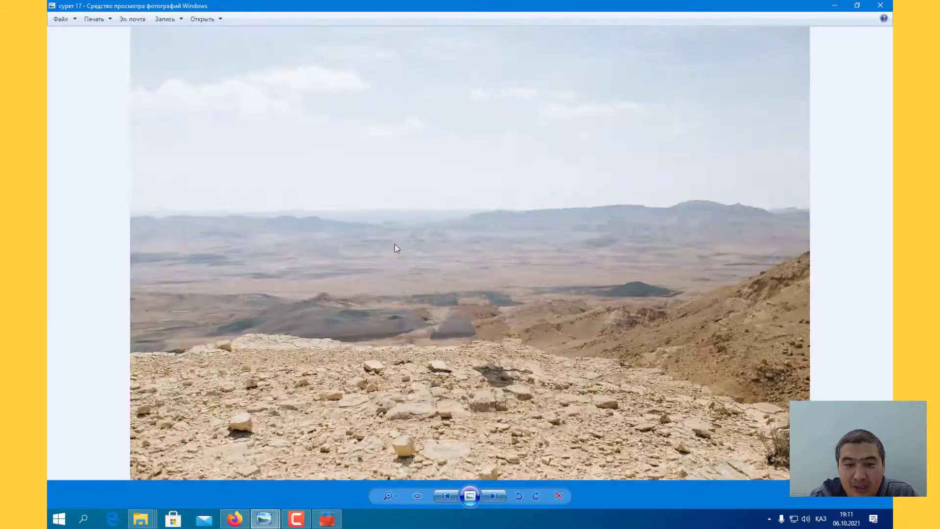
pyautogui.press('Left')
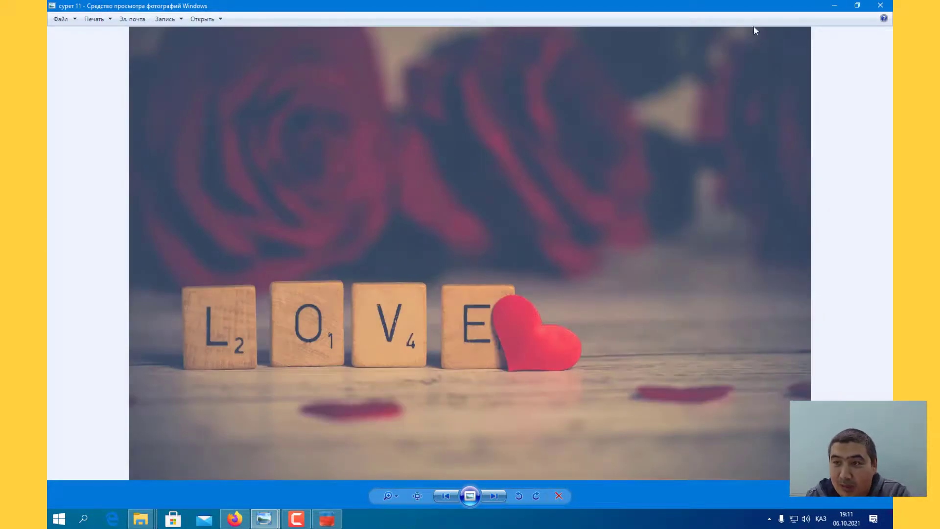
pyautogui.press('Right')
pyautogui.press('Right')
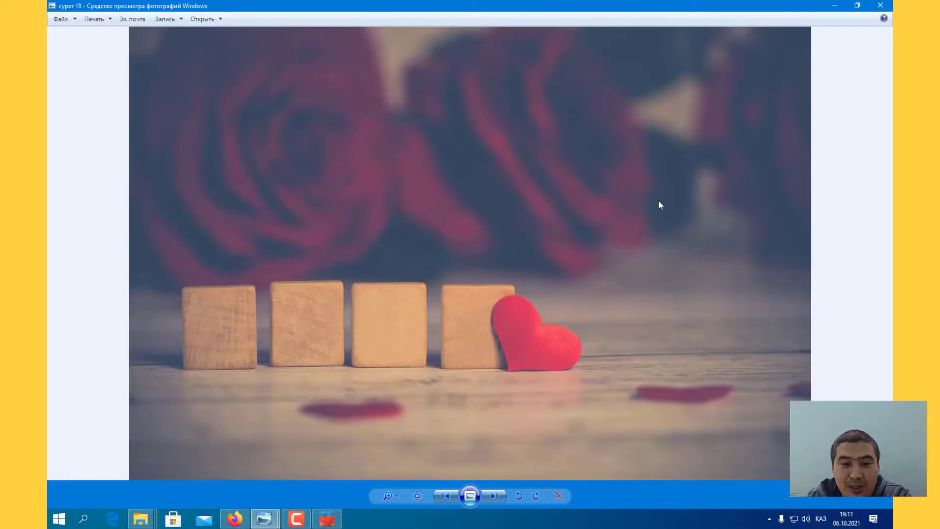
pyautogui.click(880, 6)
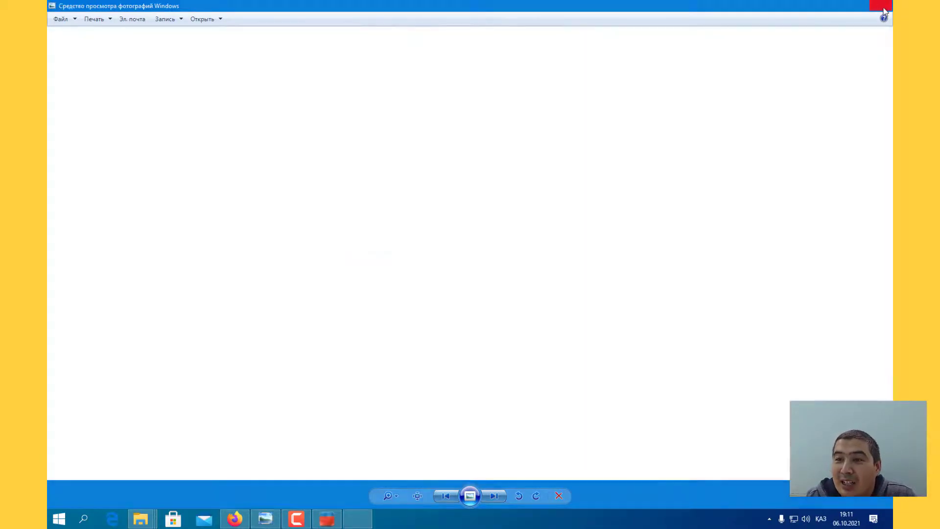
pyautogui.click(746, 147)
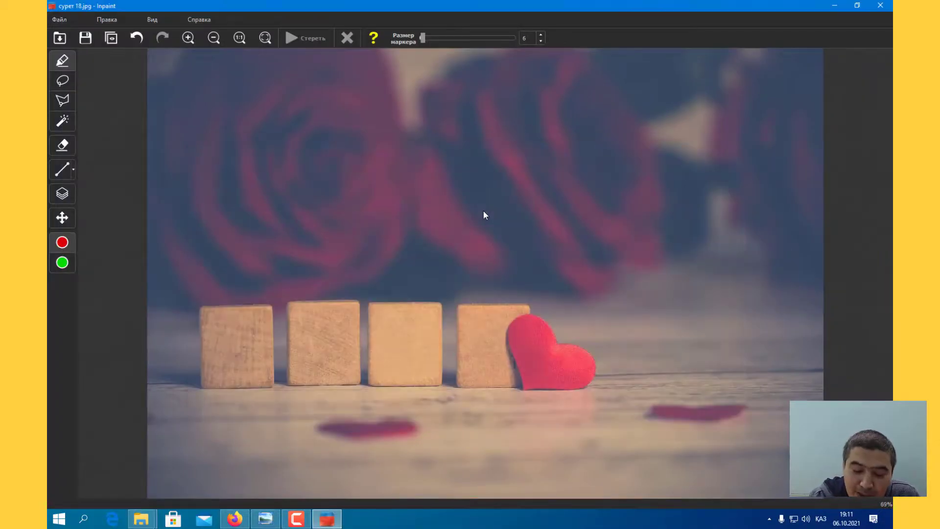
# Step: Open the photo сурет 21 from the монтажга folder
pyautogui.hotkey('ctrl', 'o')
pyautogui.doubleClick(601, 180)
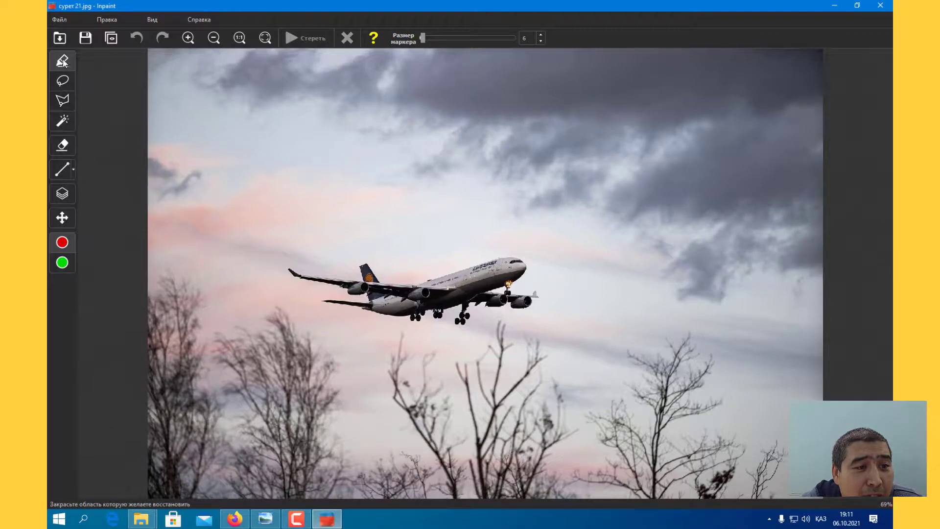
# Step: Mask the airplane with a closed polygonal lasso outline around it and erase it from the sky
pyautogui.click(62, 101)
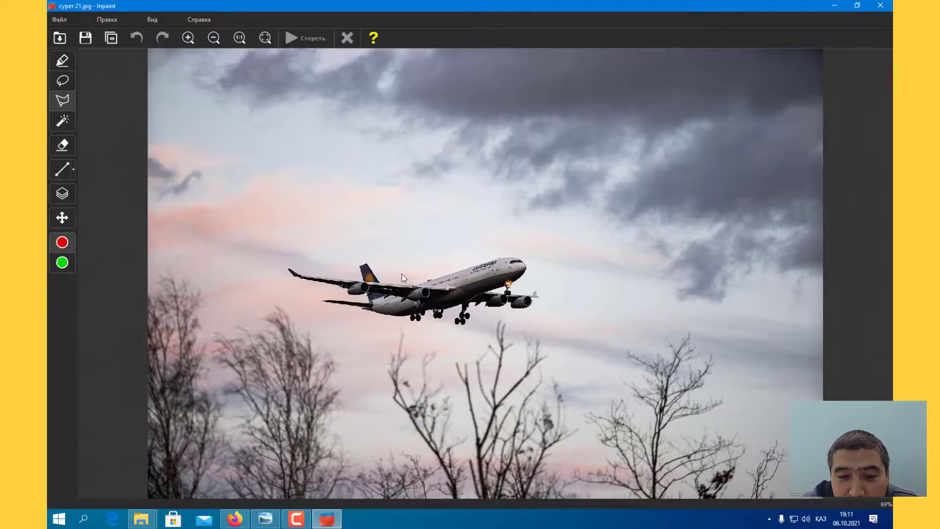
pyautogui.click(282, 292)
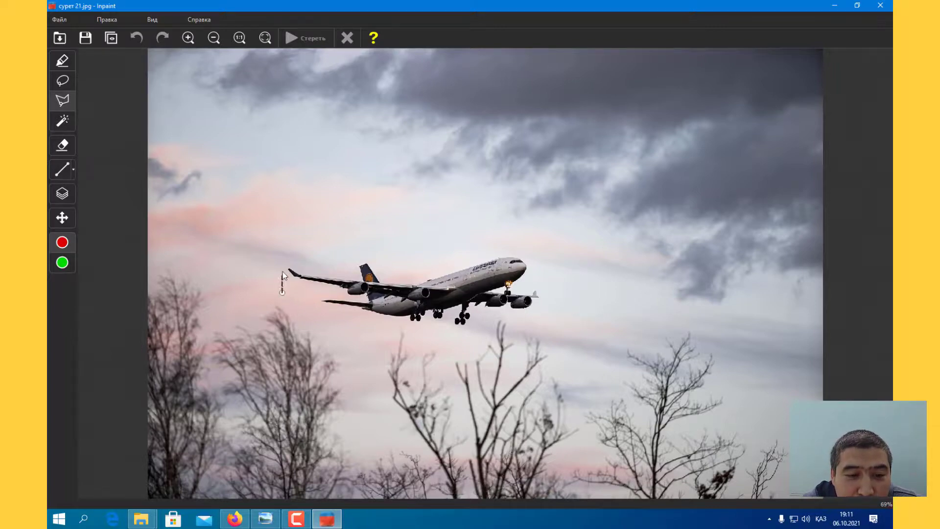
pyautogui.click(284, 238)
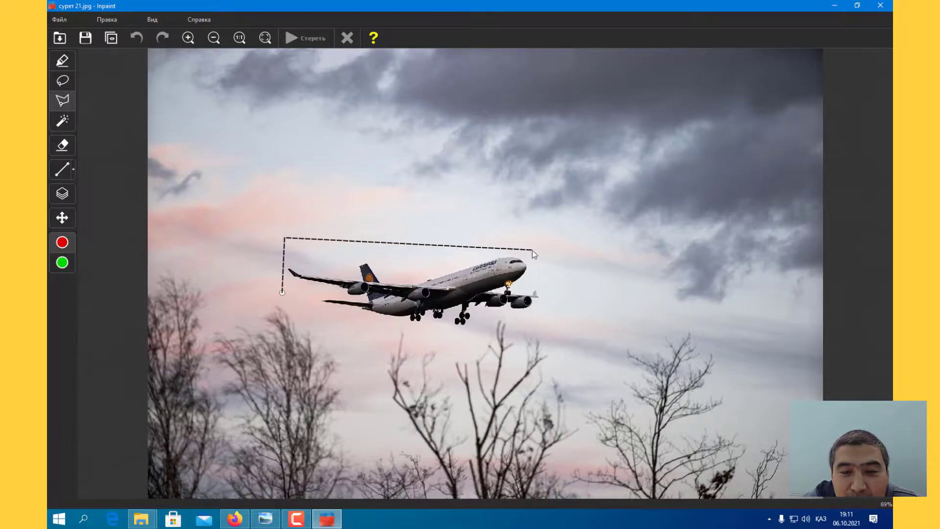
pyautogui.click(566, 255)
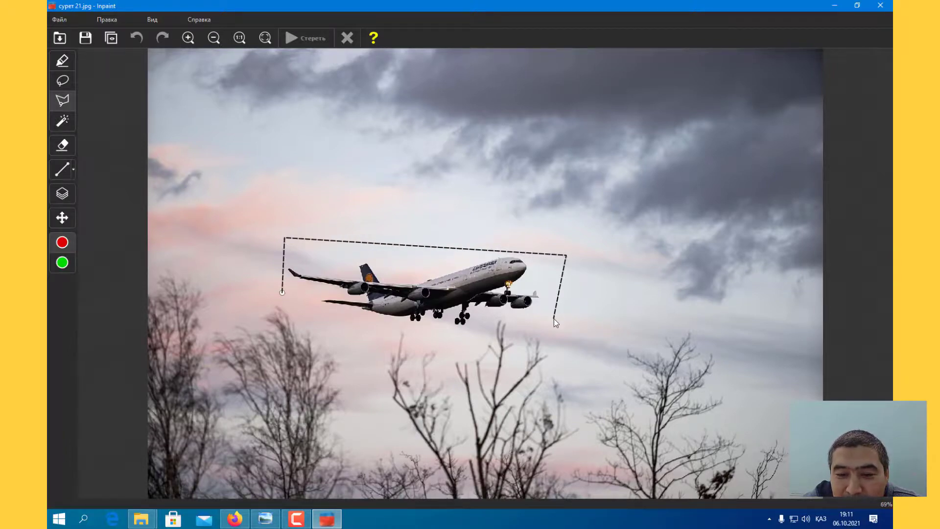
pyautogui.click(554, 318)
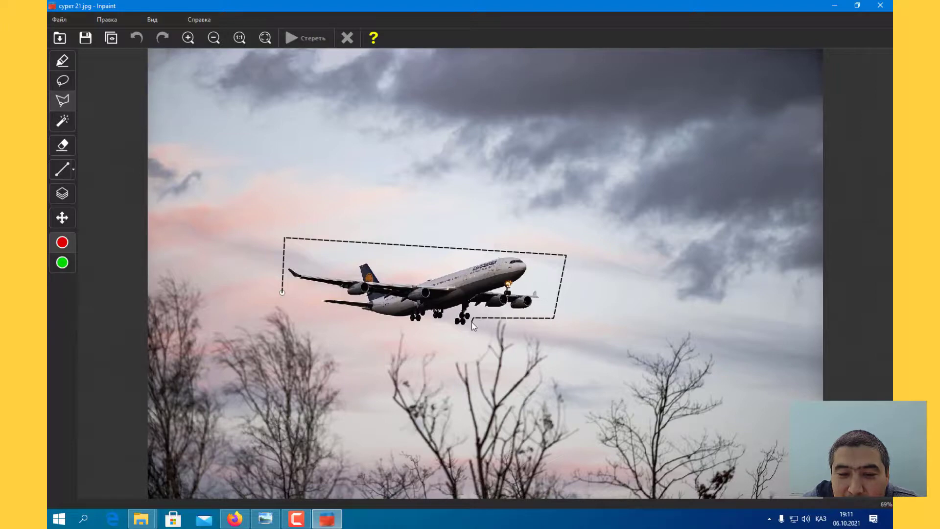
pyautogui.click(465, 333)
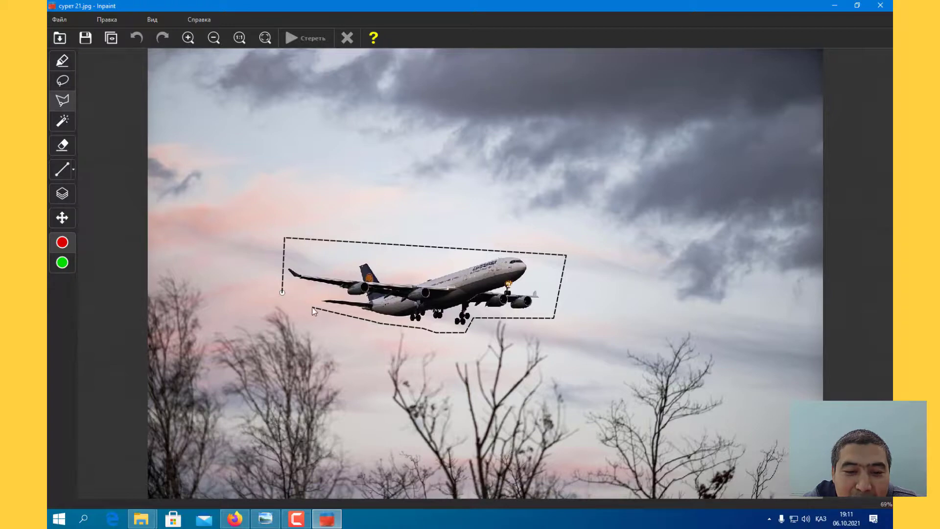
pyautogui.click(283, 294)
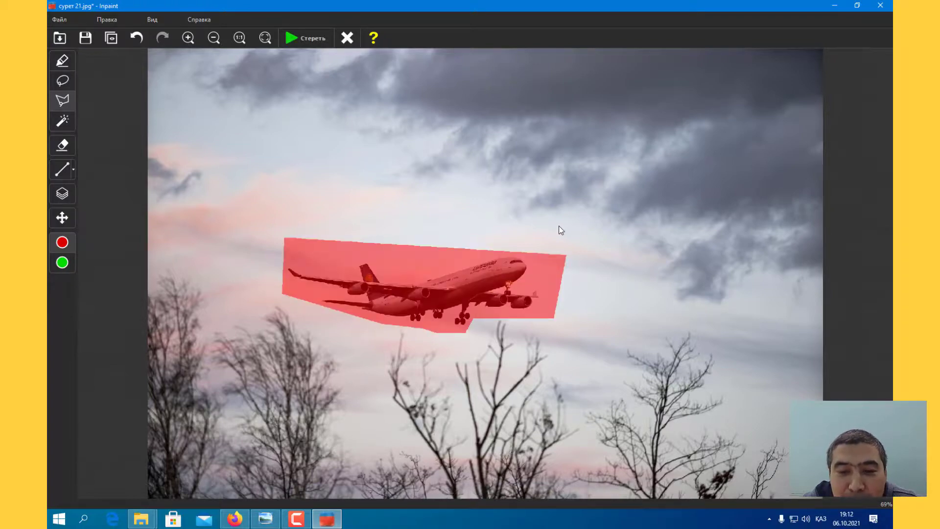
pyautogui.click(306, 38)
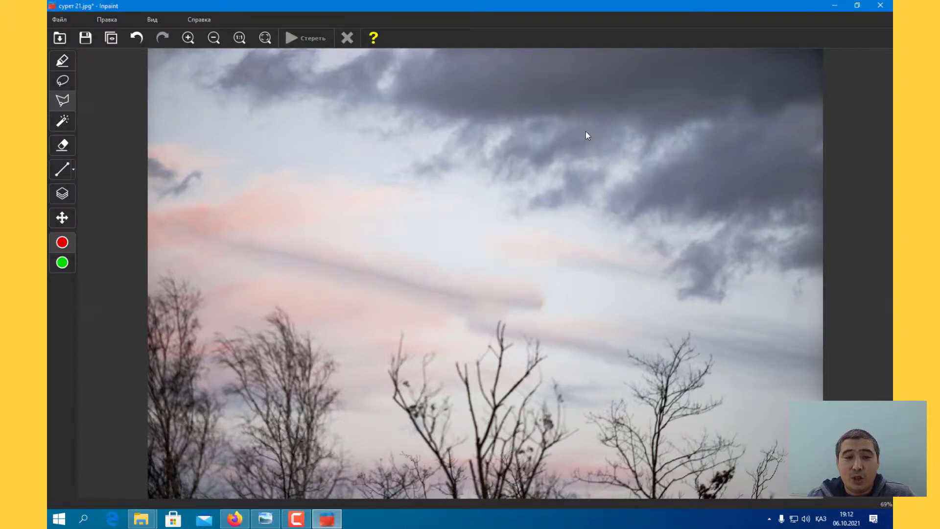
# Step: Save the edited sky photo as a JPEG named сурет 27 in the монтажга folder at quality 100
pyautogui.click(61, 19)
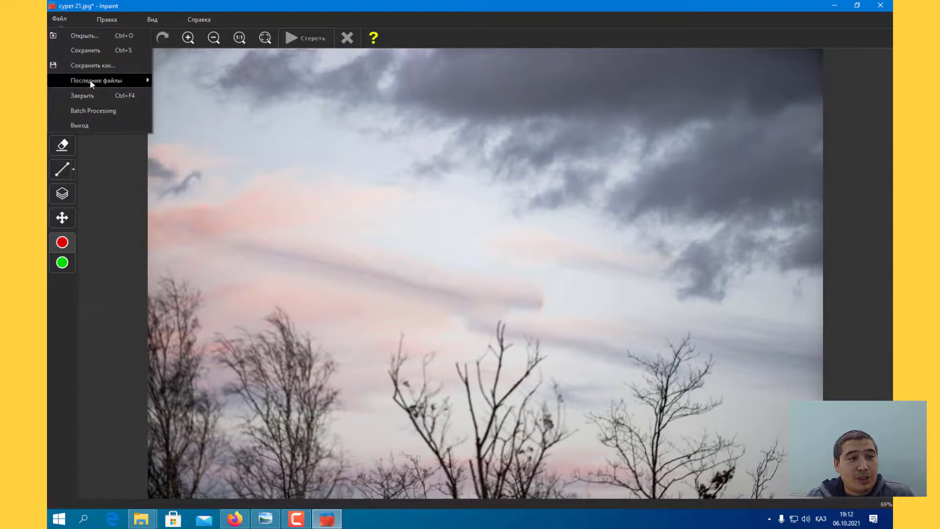
pyautogui.click(110, 67)
pyautogui.click(413, 321)
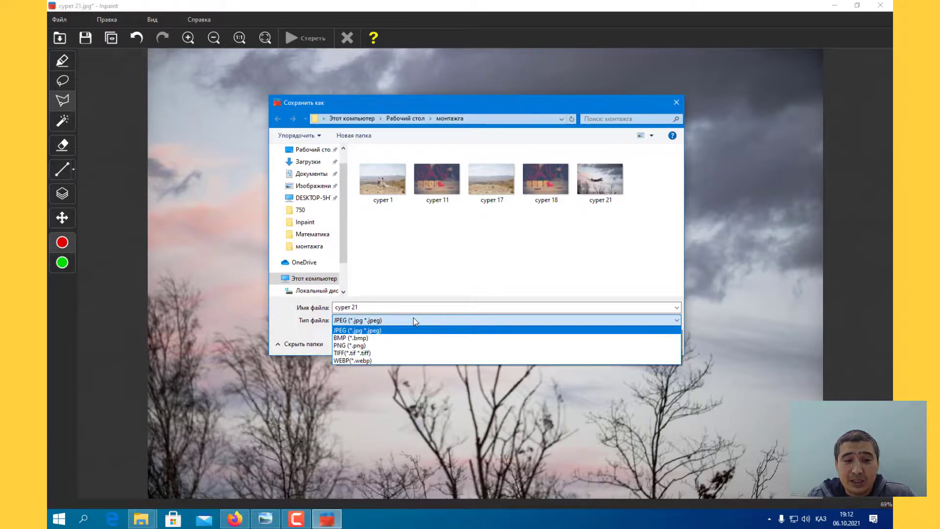
pyautogui.click(387, 307)
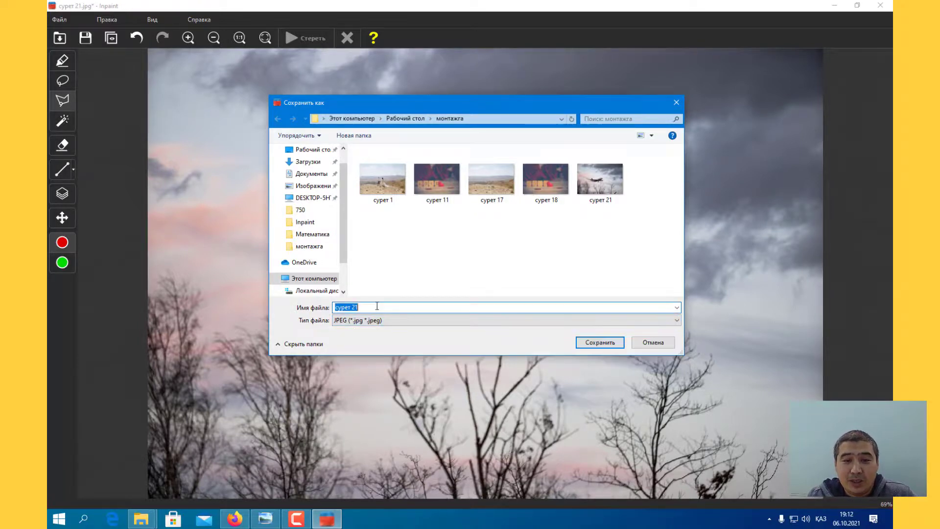
pyautogui.click(386, 305)
pyautogui.press('BackSpace')
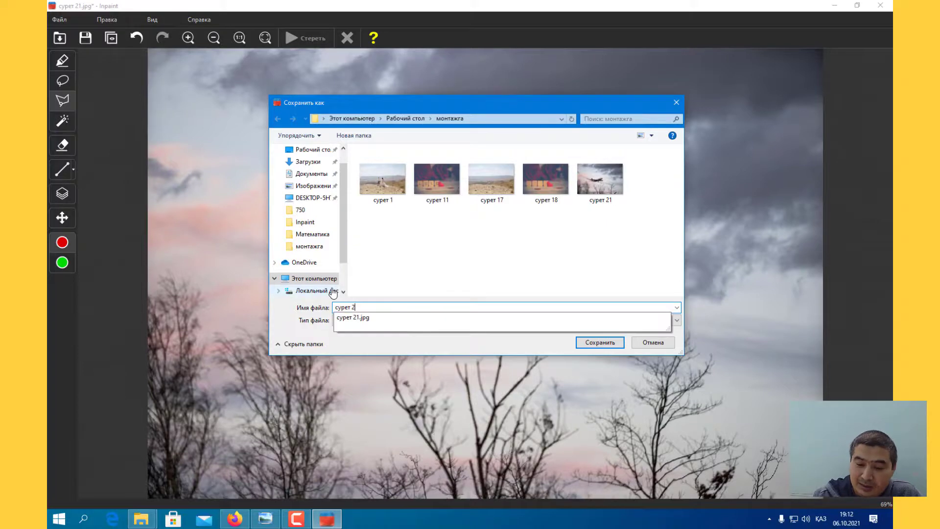
pyautogui.write('7')
pyautogui.click(599, 342)
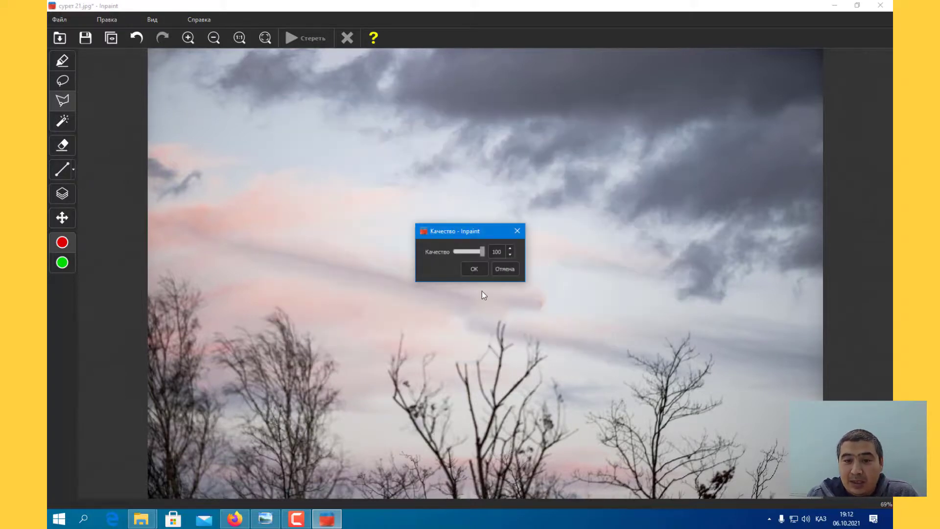
pyautogui.click(476, 267)
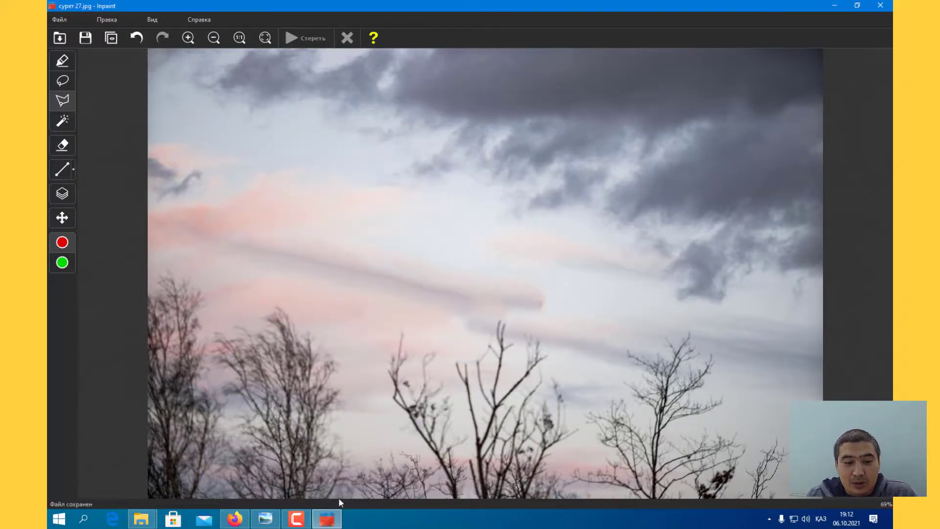
# Step: Switch to the монтажга folder and view сурет 21 and сурет 27 in turn to compare the original with the edited photo
pyautogui.click(153, 523)
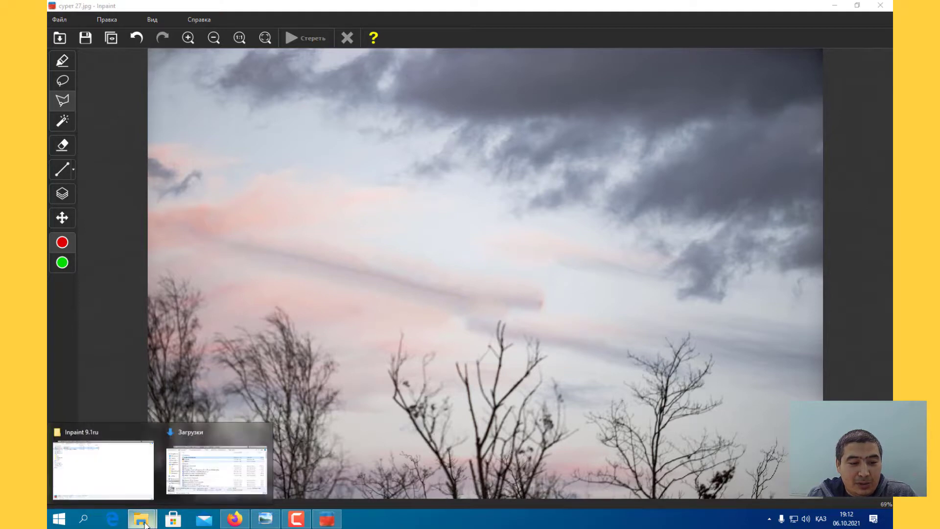
pyautogui.press('super+d')
pyautogui.doubleClick(530, 371)
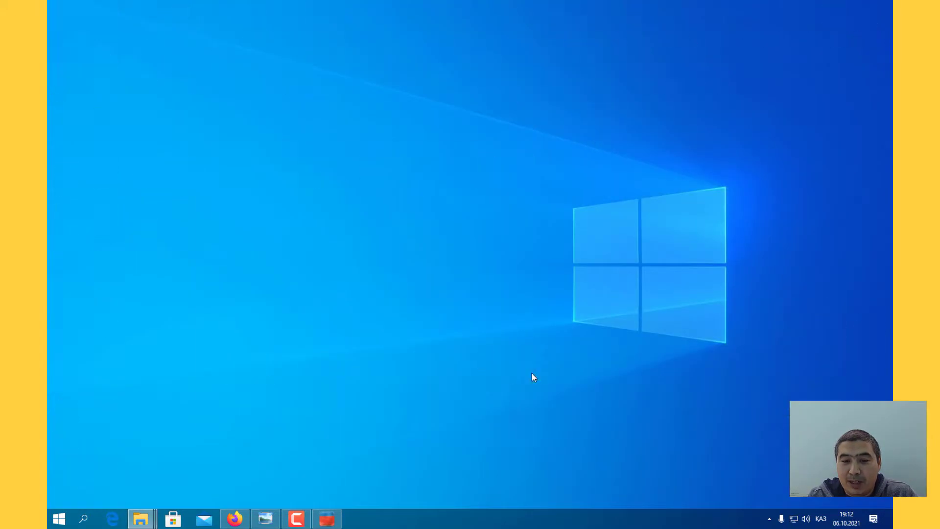
pyautogui.click(731, 148)
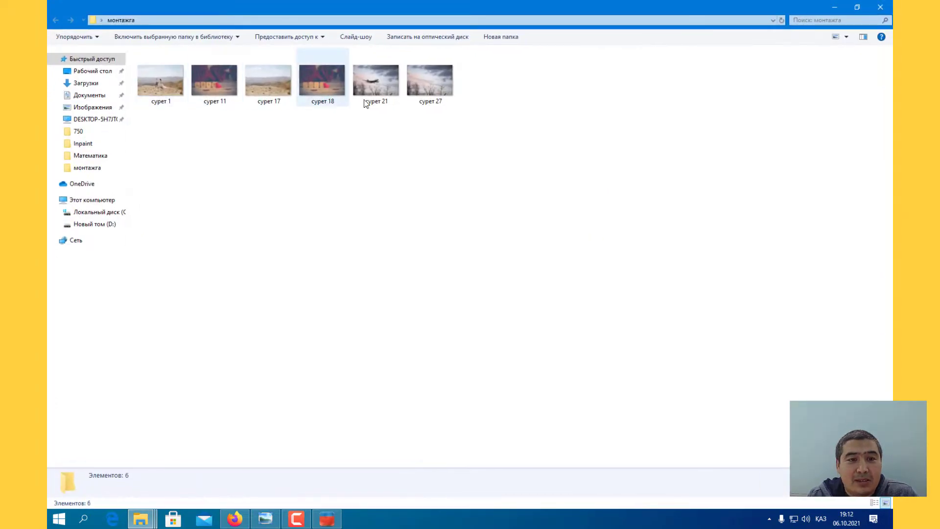
pyautogui.doubleClick(390, 97)
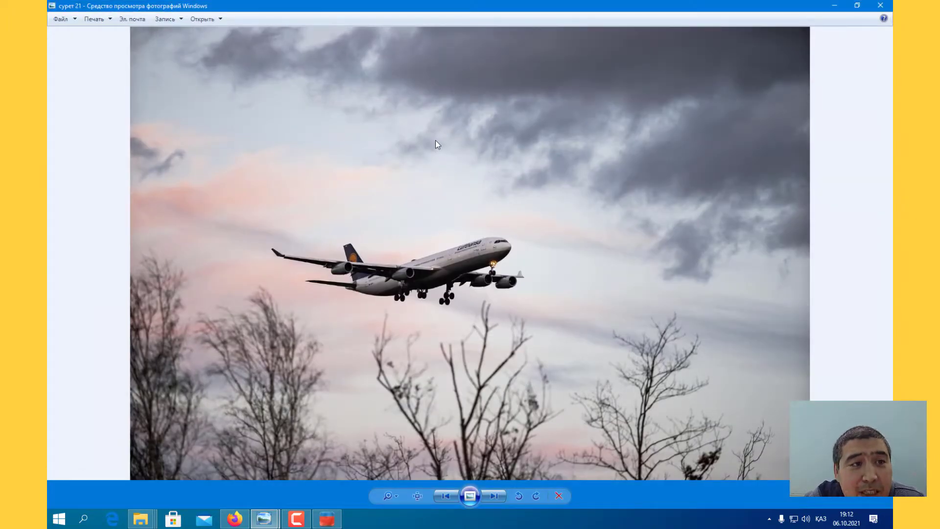
pyautogui.press('Right')
pyautogui.press('Left')
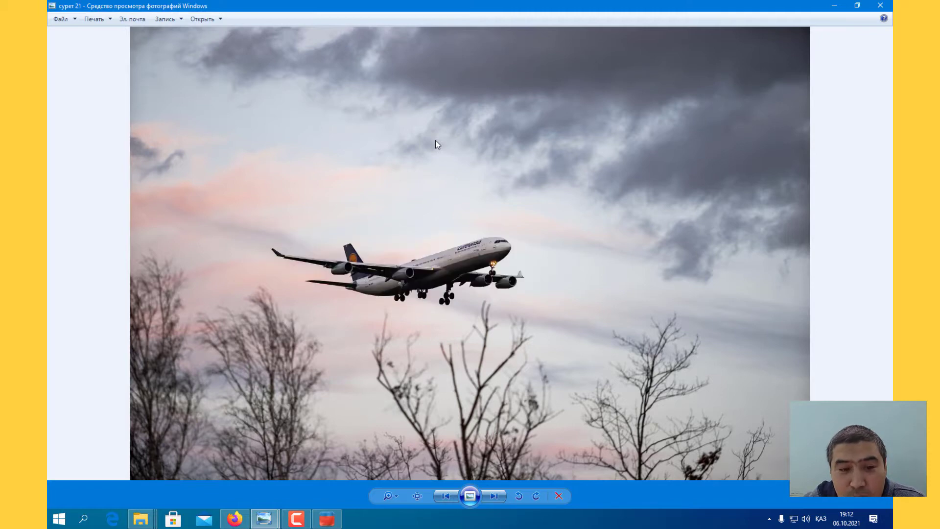
pyautogui.press('Right')
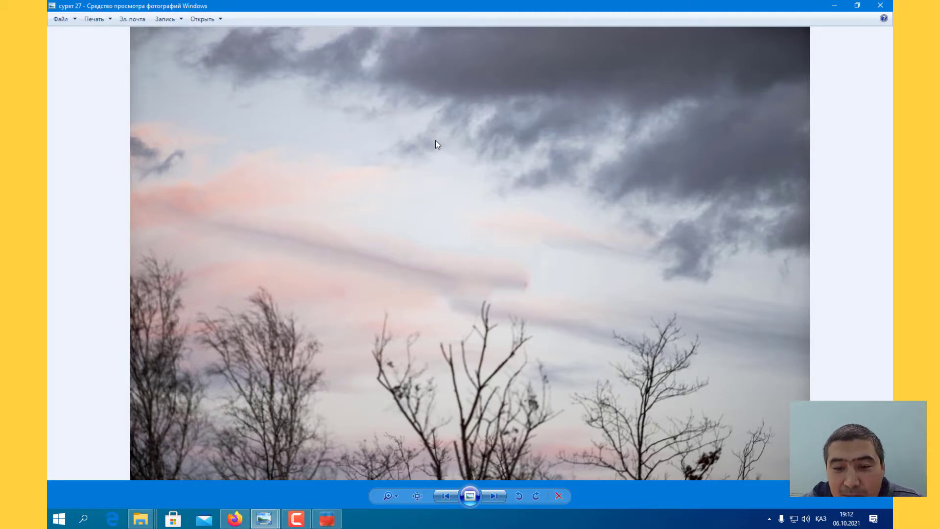